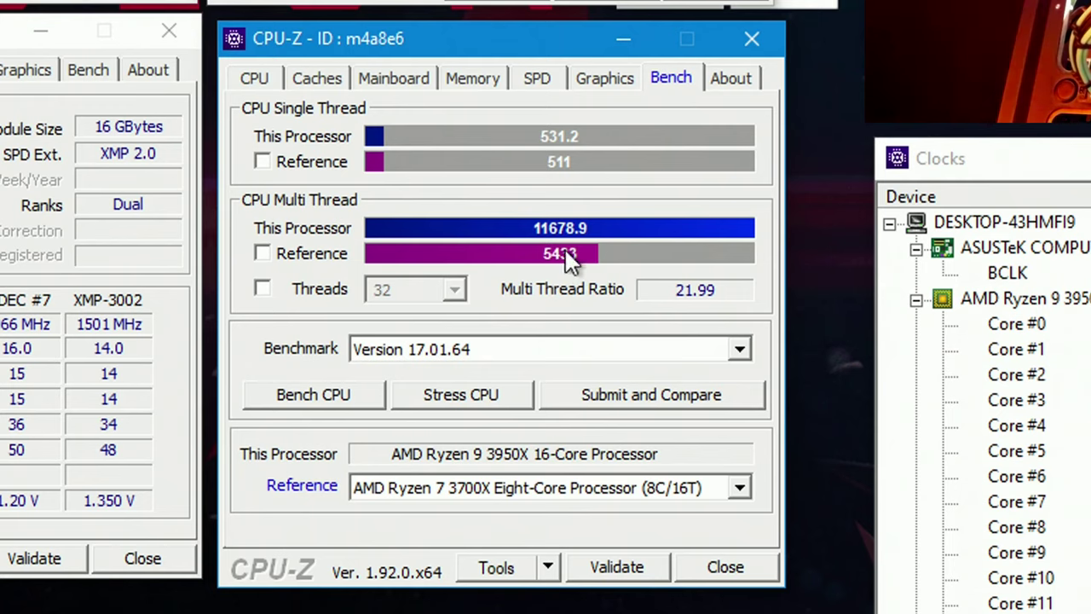
# Set the benchmark reference to the Intel Core i9-9900KF for comparison with this processor, and show the About information.
pyautogui.click(739, 487)
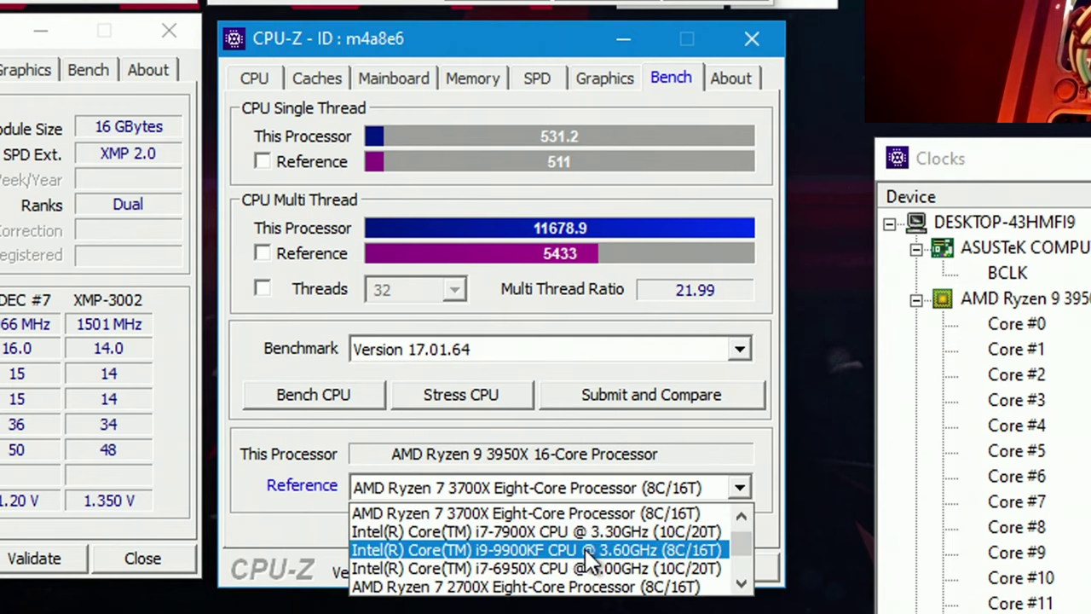
pyautogui.click(586, 550)
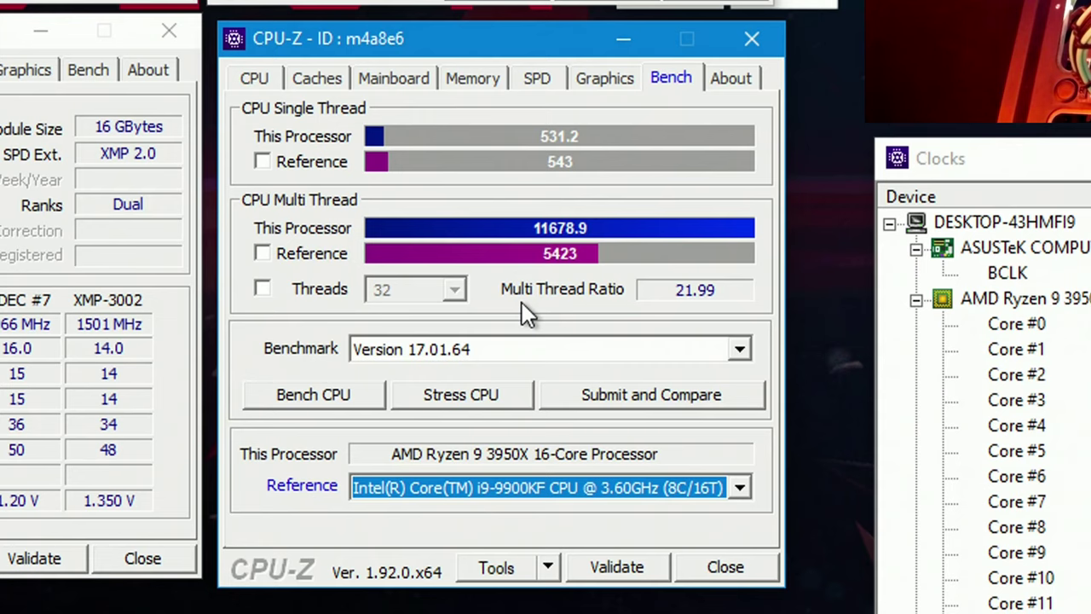
pyautogui.click(733, 81)
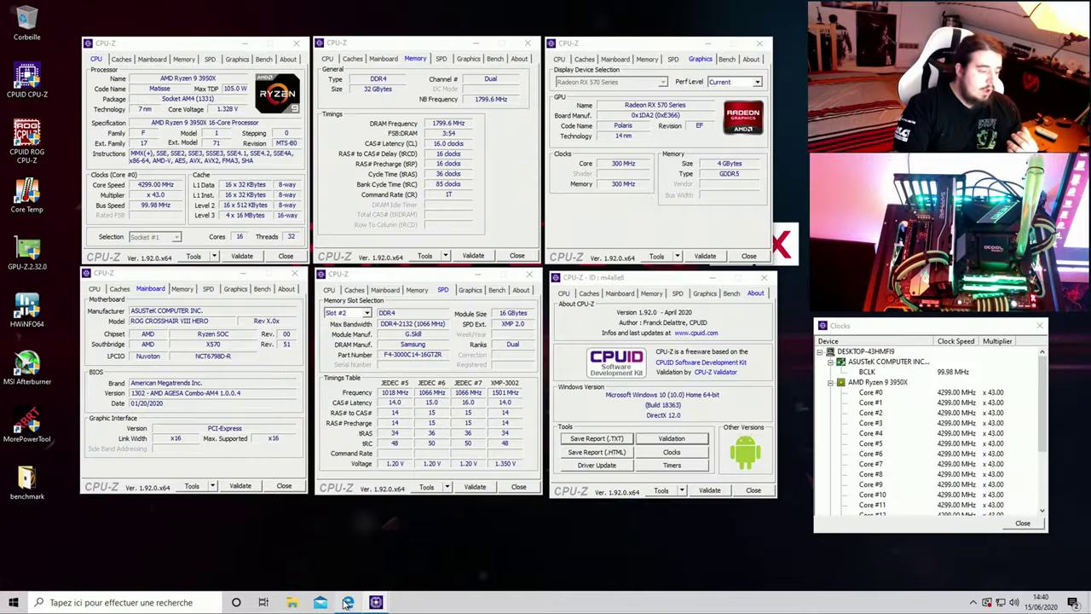
# Switch to the browser and examine the CPU-Z validation page from the submitter line through processor, motherboard, memory, graphics, storage and display details.
pyautogui.click(348, 601)
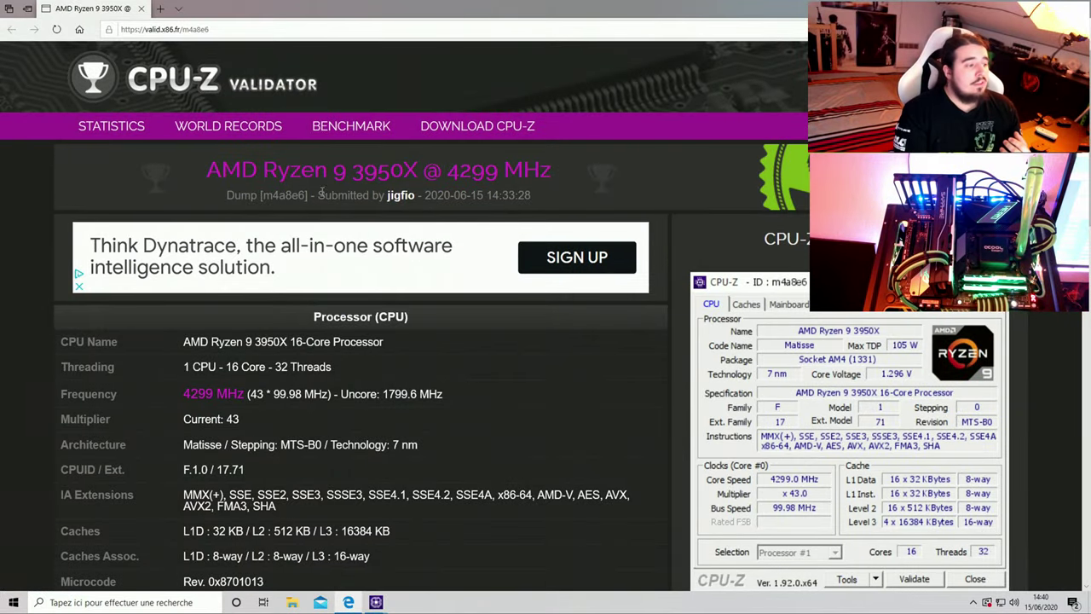
pyautogui.moveTo(330, 195); pyautogui.dragTo(416, 195)
pyautogui.scroll(-1, 364, 228)
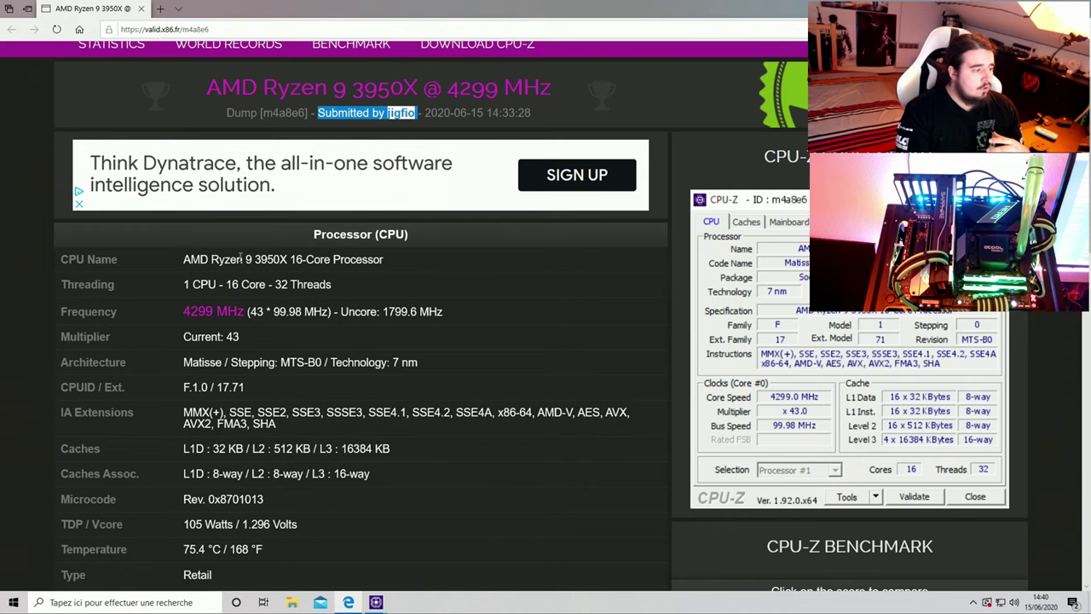
pyautogui.scroll(-1, 352, 261)
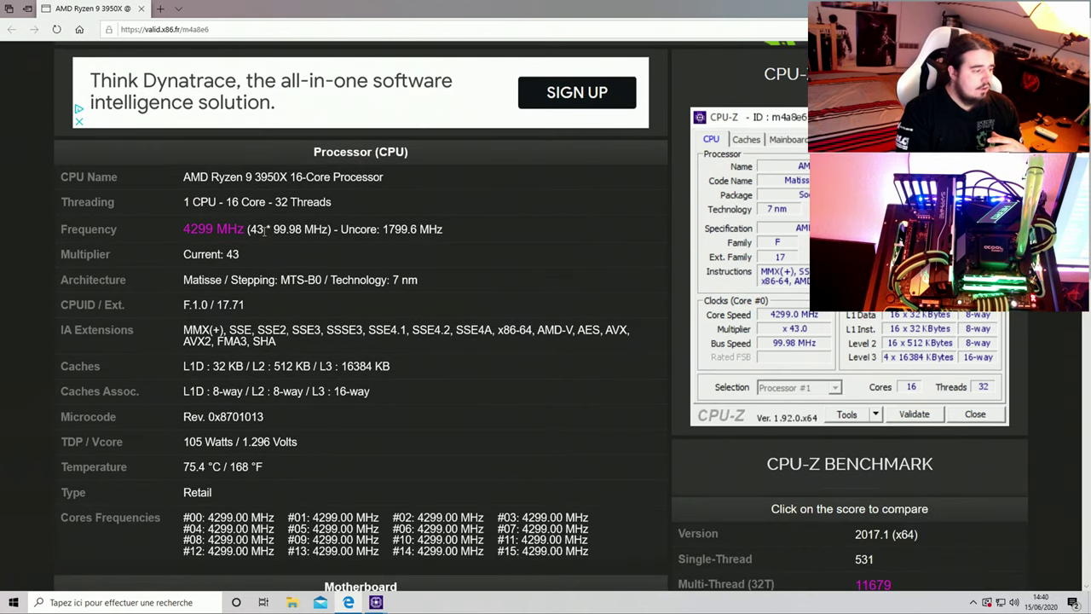
pyautogui.scroll(-5, 264, 230)
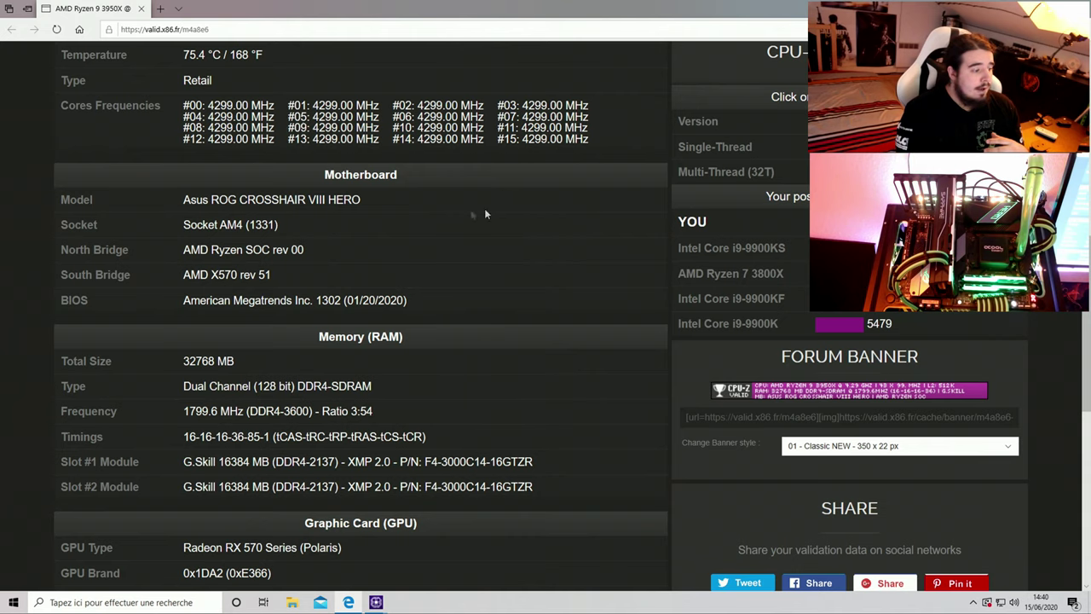
pyautogui.scroll(-3, 343, 320)
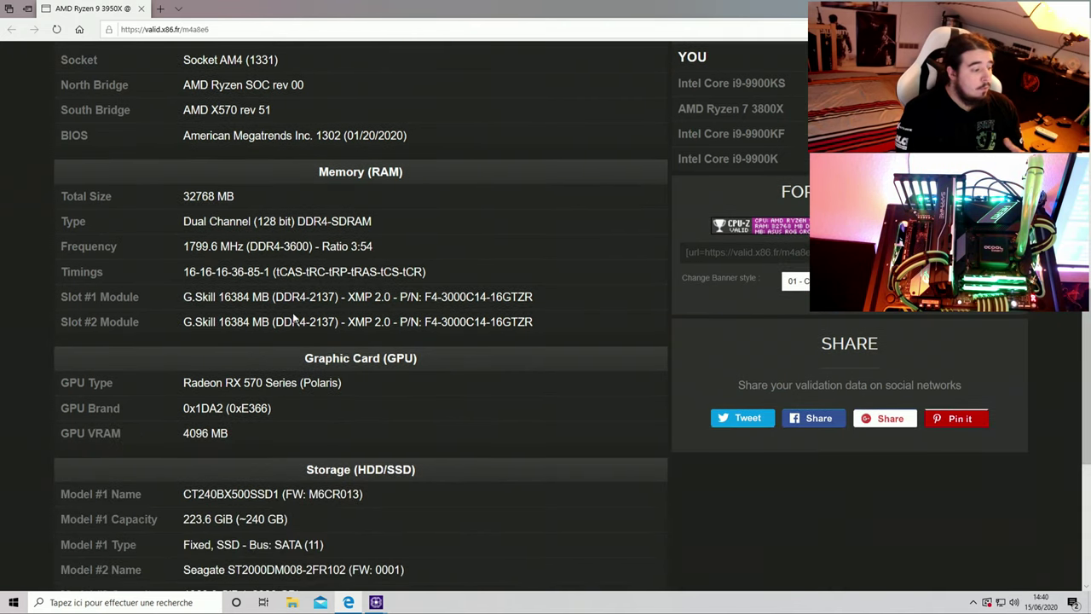
pyautogui.scroll(-2, 305, 335)
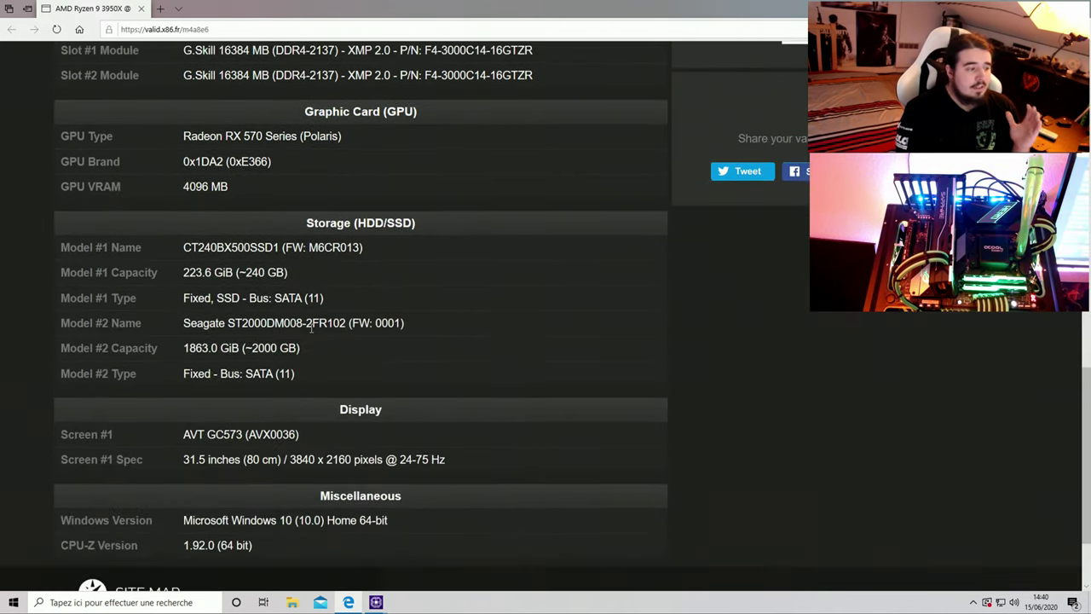
pyautogui.scroll(-1, 311, 327)
pyautogui.scroll(15, 311, 327)
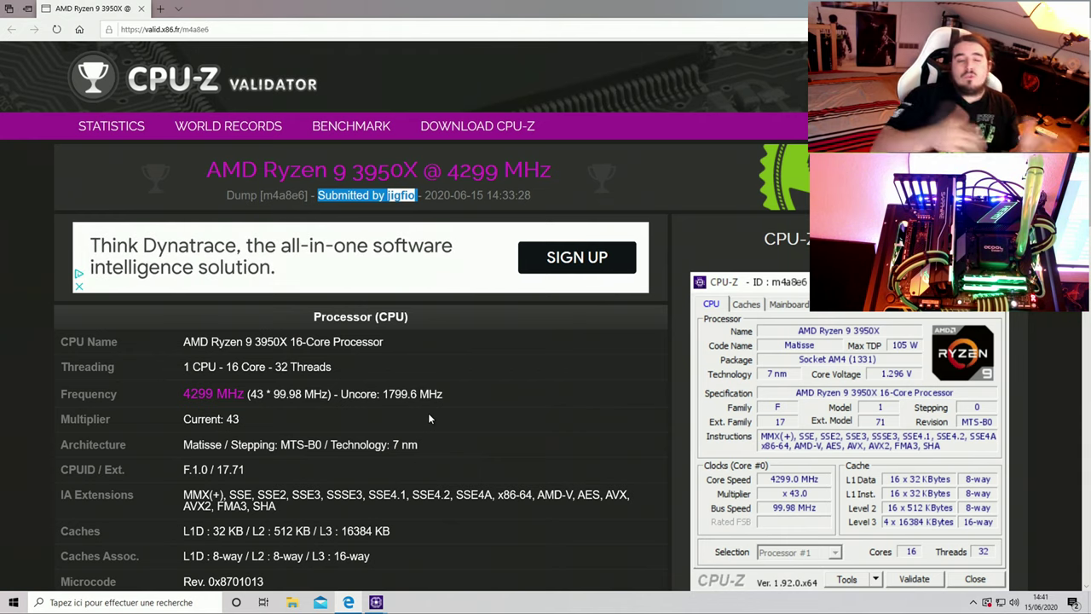
pyautogui.moveTo(378, 602)
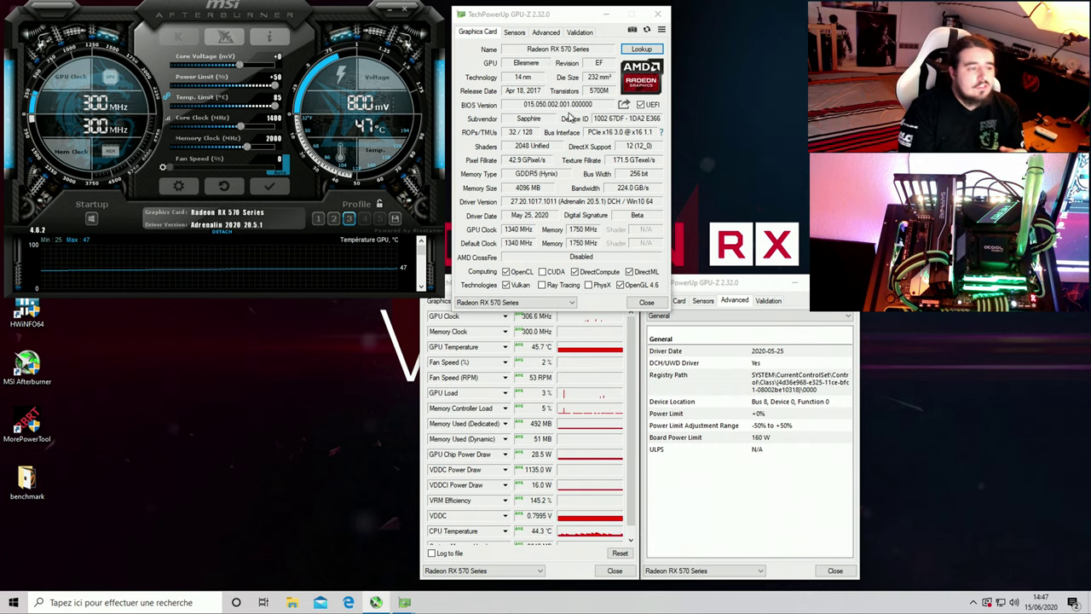
# Look up the Radeon RX 570 online from GPU-Z, highlight the card name on its specification page, and review the card details.
pyautogui.click(640, 51)
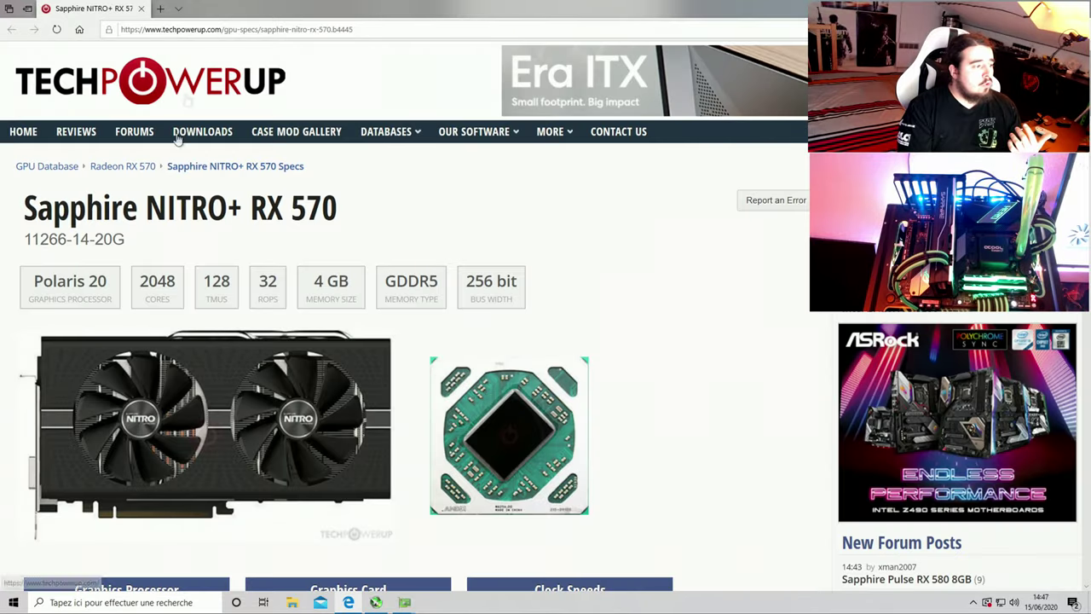
pyautogui.scroll(-1, 348, 212)
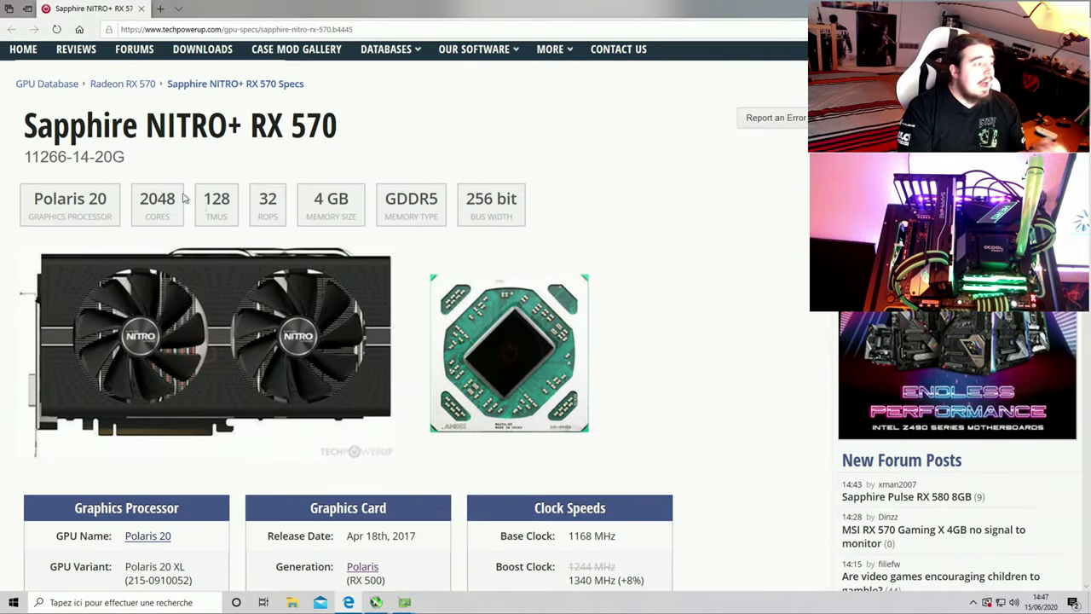
pyautogui.moveTo(25, 125); pyautogui.dragTo(321, 126)
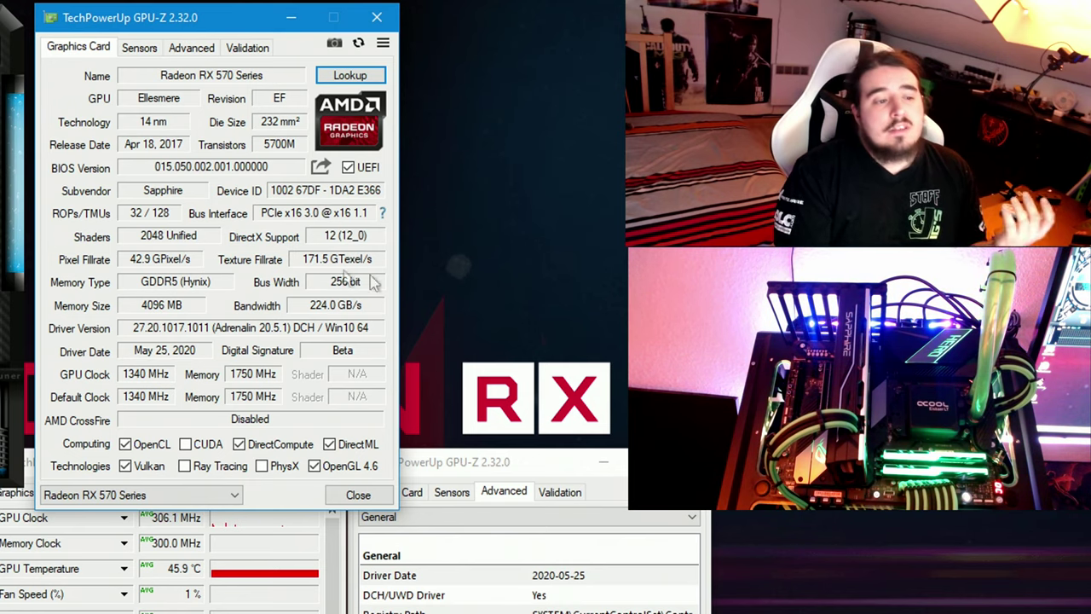
pyautogui.moveTo(315, 309)
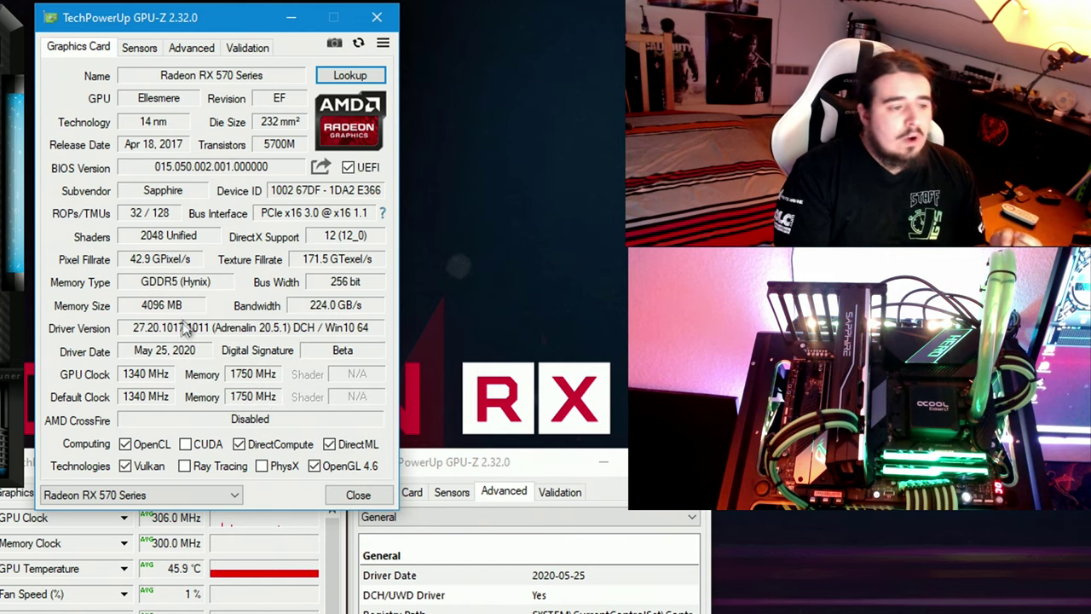
pyautogui.moveTo(250, 338)
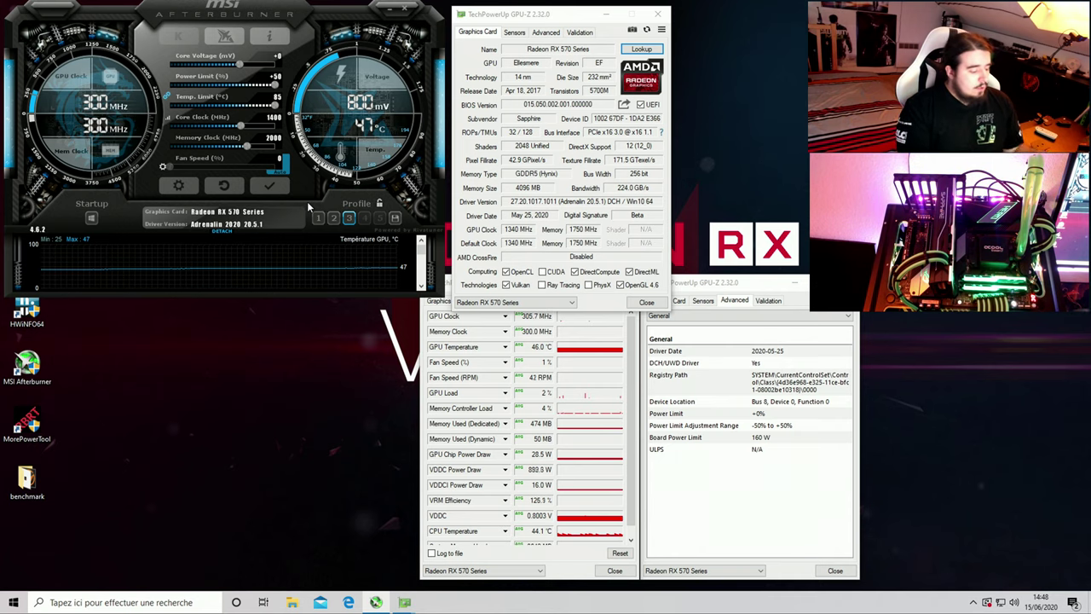
# Set the Afterburner power limit to 0, and bring the GPU-Z Advanced window forward below the card details to read its limits.
pyautogui.hotkey('ctrl', 'd')
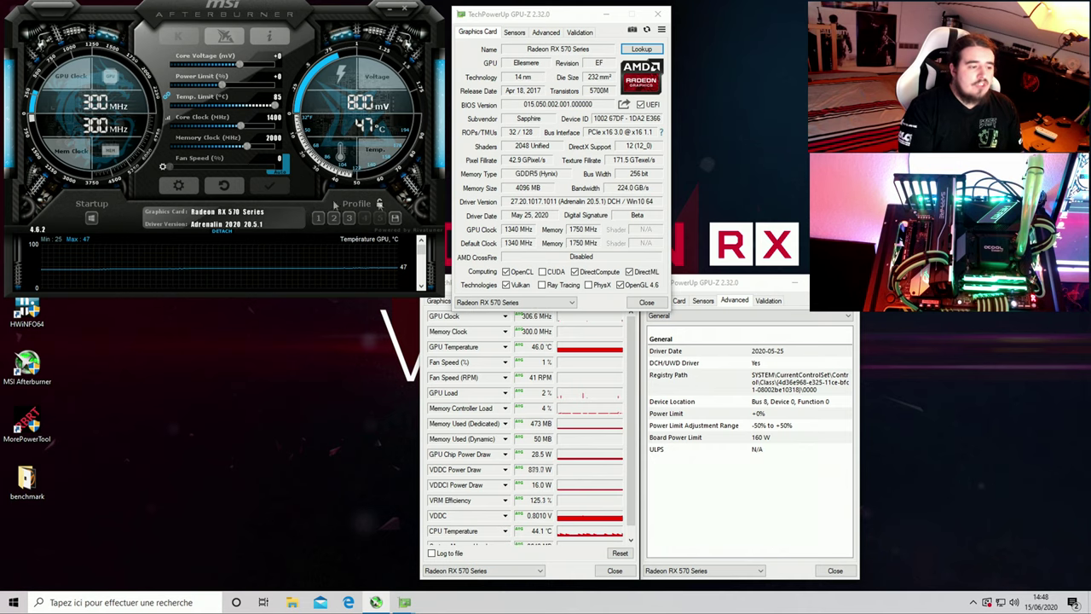
pyautogui.click(618, 262)
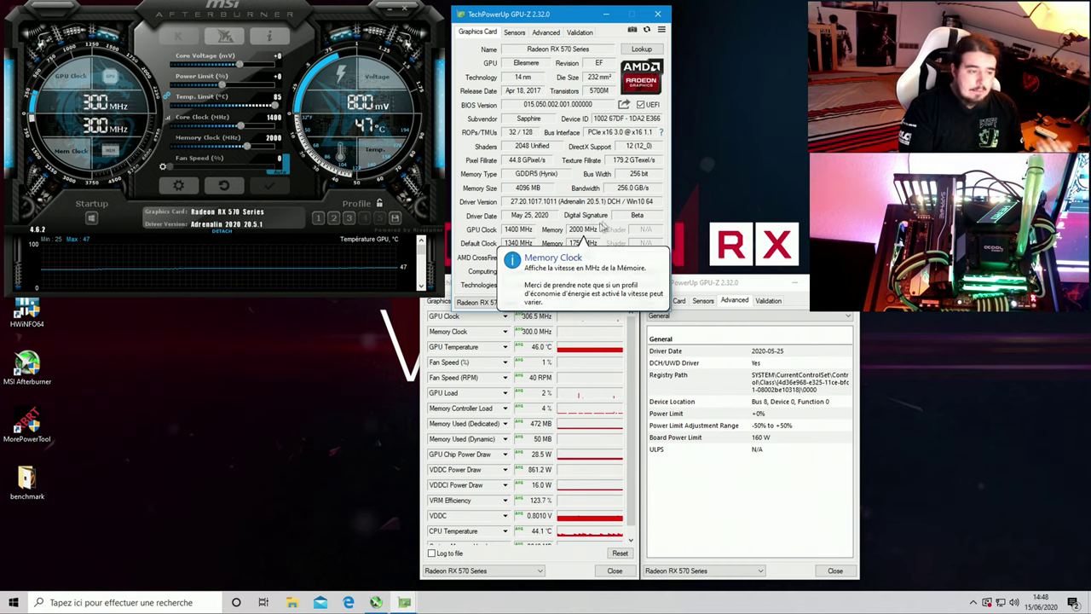
pyautogui.moveTo(720, 287); pyautogui.dragTo(588, 269)
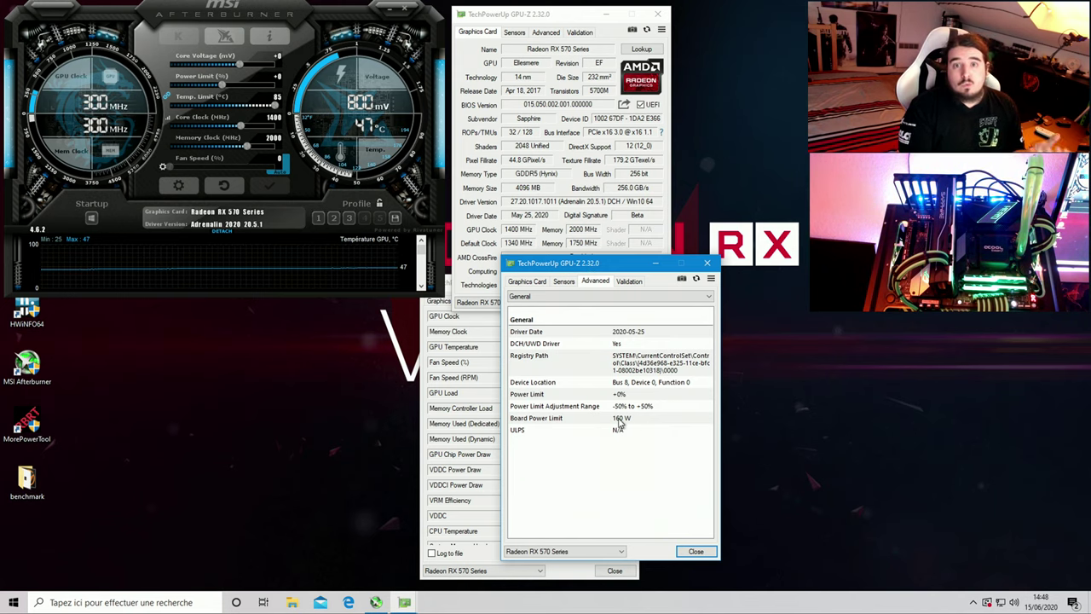
# Apply profile 3 in MSI Afterburner to set the power limit to +50, and refresh the GPU-Z Advanced readings.
pyautogui.click(313, 198)
pyautogui.hotkey('ctrl', '3')
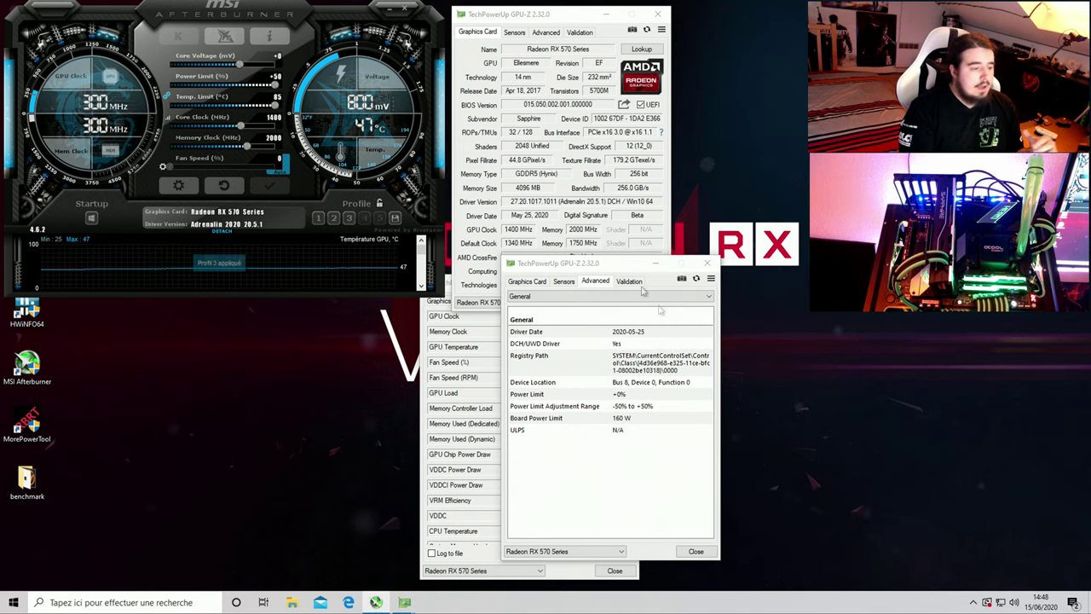
pyautogui.click(697, 280)
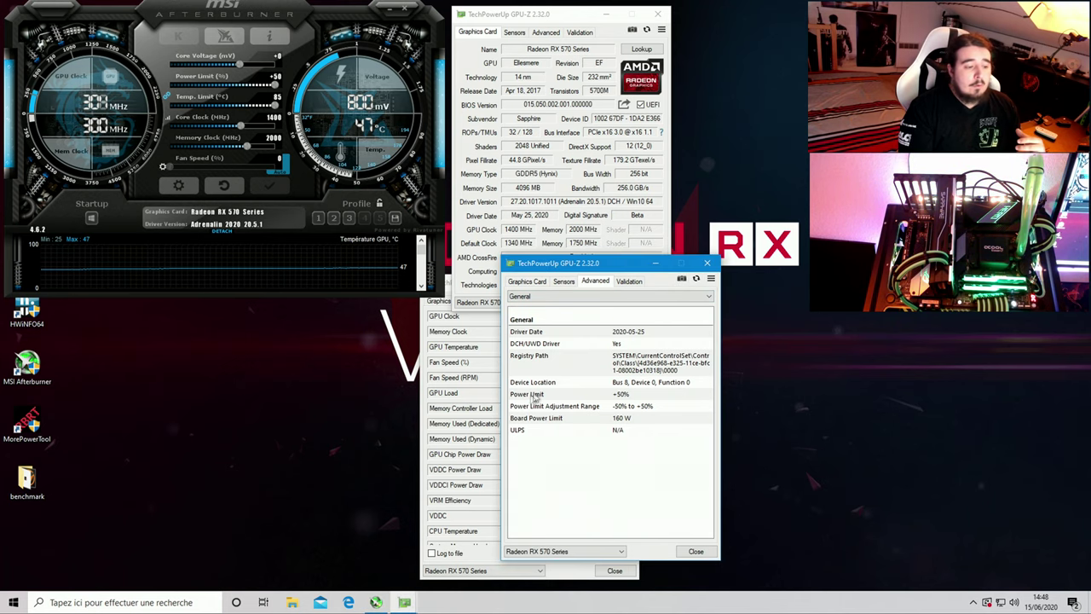
pyautogui.click(699, 280)
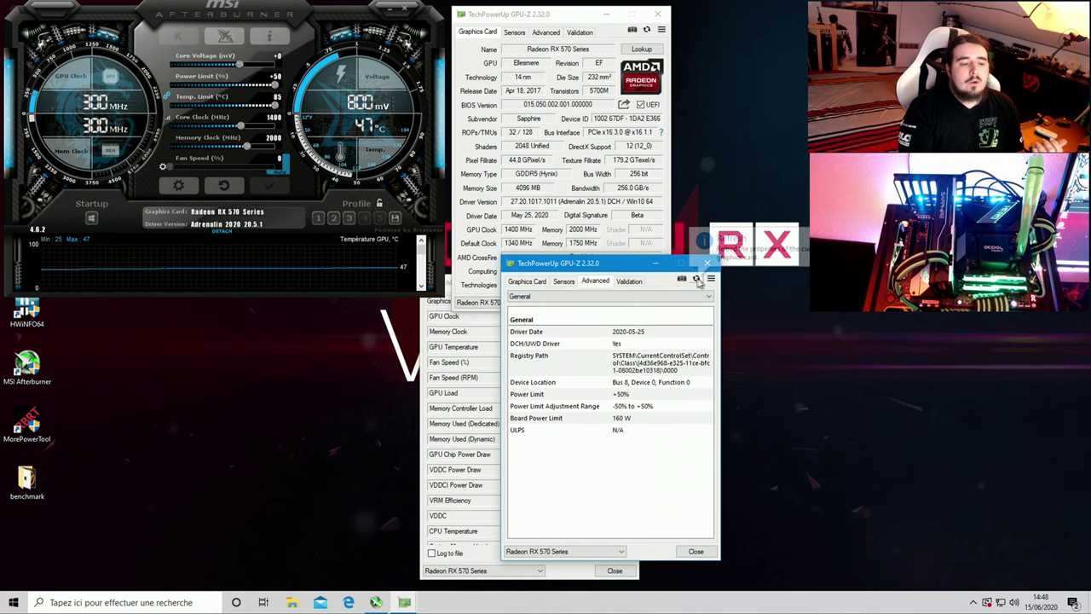
# Set the GPU-Z sensor display mode from Average to Current in the settings of the Advanced window.
pyautogui.click(711, 279)
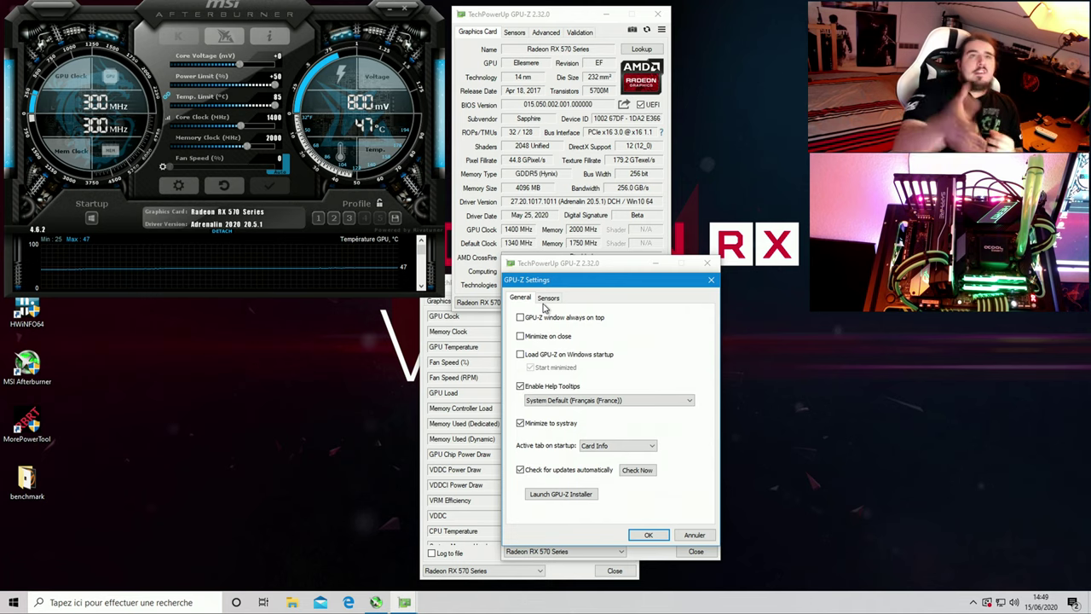
pyautogui.click(546, 299)
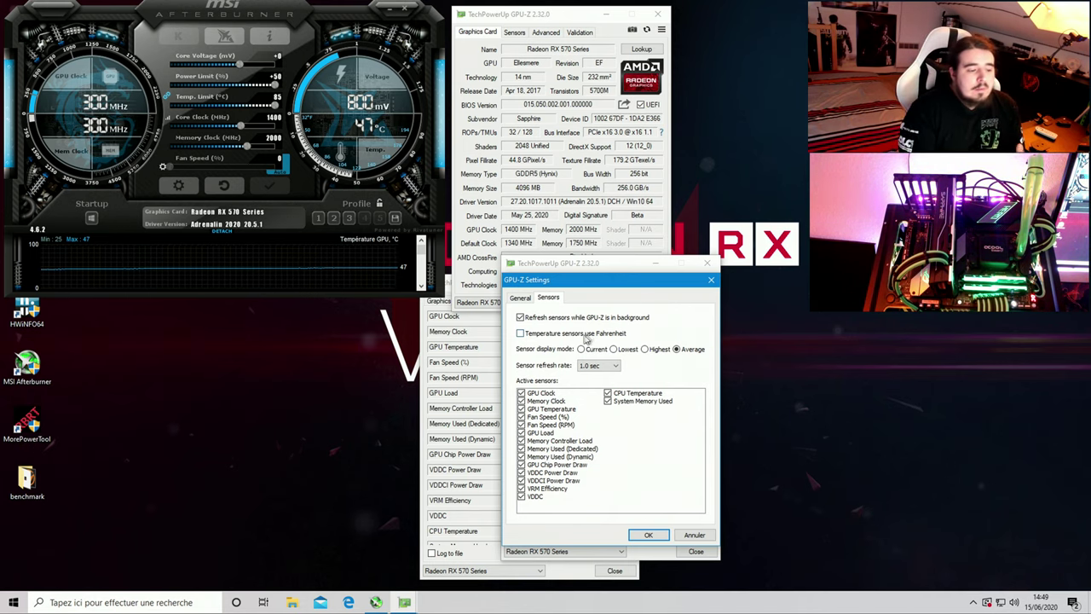
pyautogui.click(583, 350)
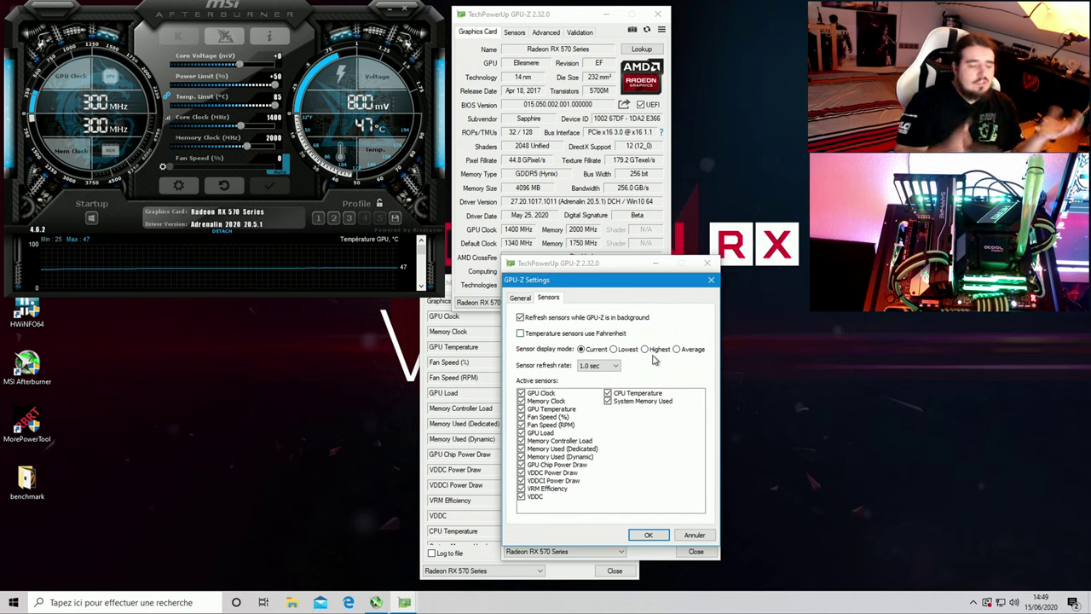
pyautogui.click(650, 535)
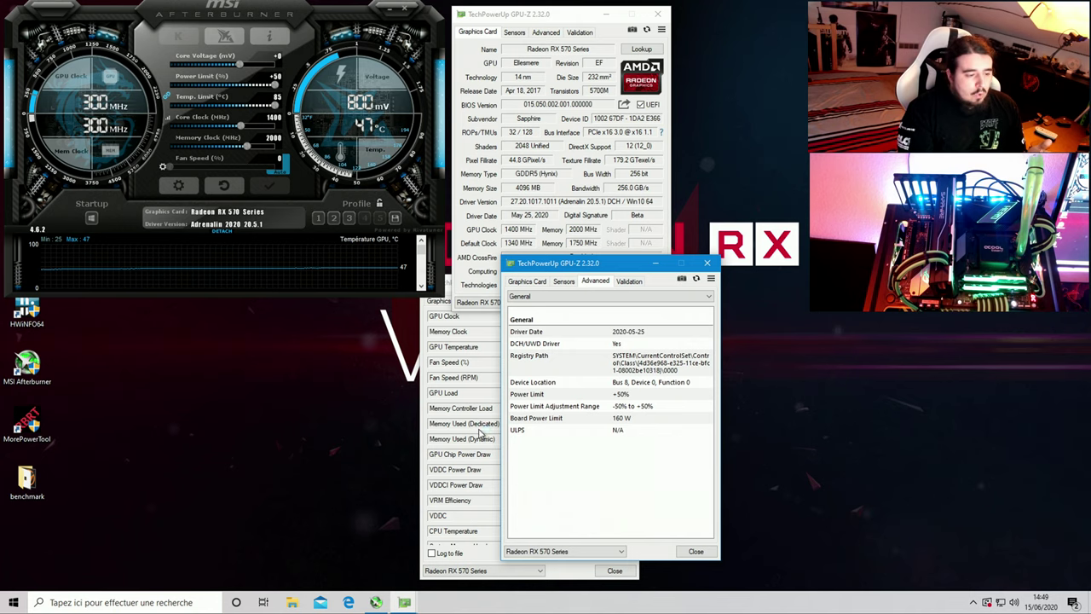
# Close the Advanced window, align the Sensors window below the card details, and start the bus interface render test.
pyautogui.click(706, 265)
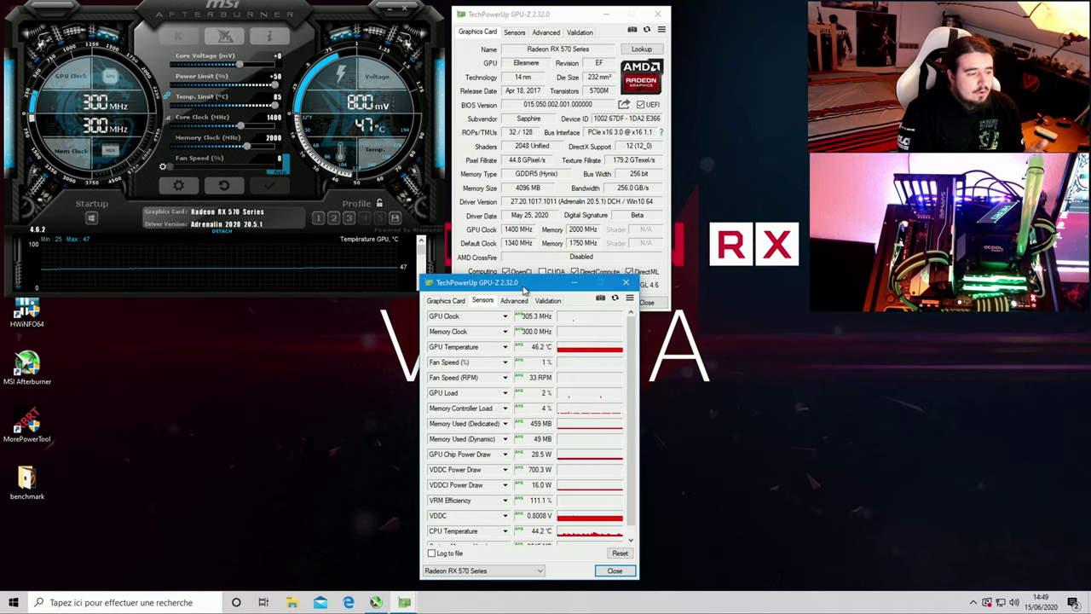
pyautogui.moveTo(521, 284); pyautogui.dragTo(558, 269)
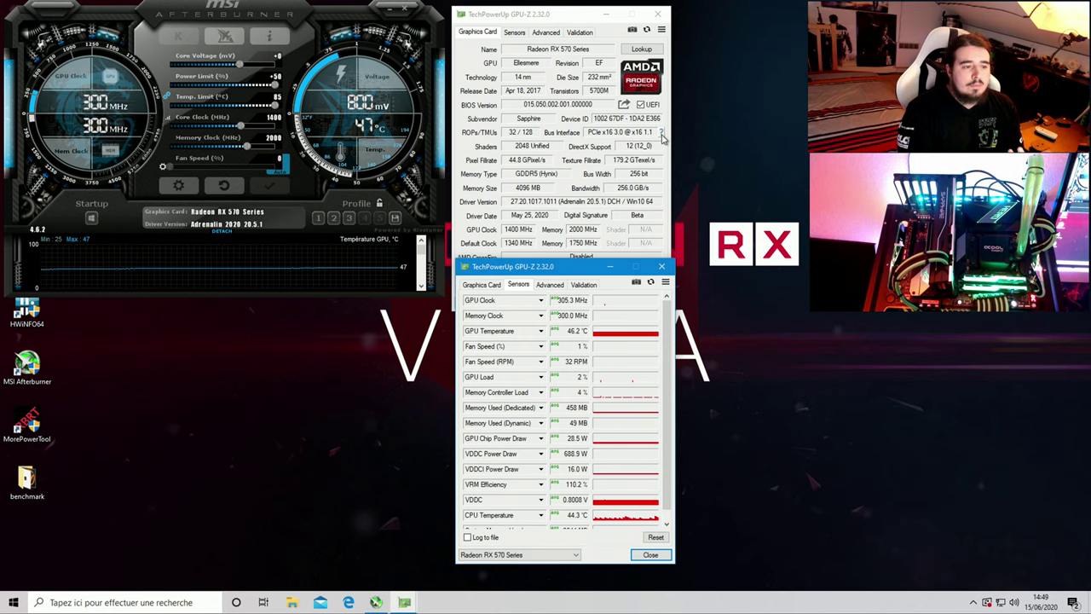
pyautogui.click(662, 134)
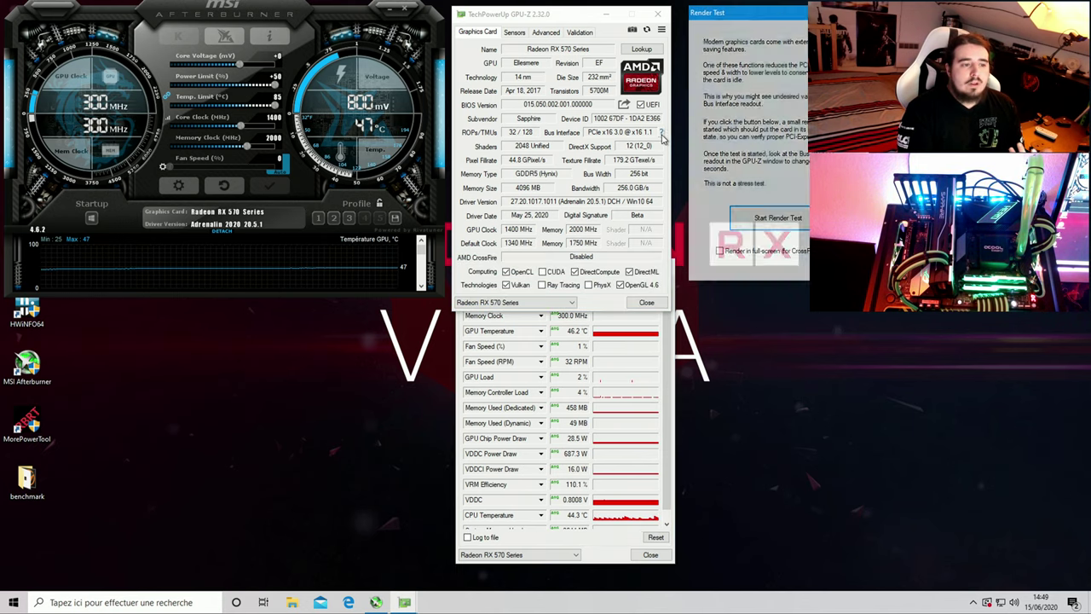
pyautogui.click(757, 220)
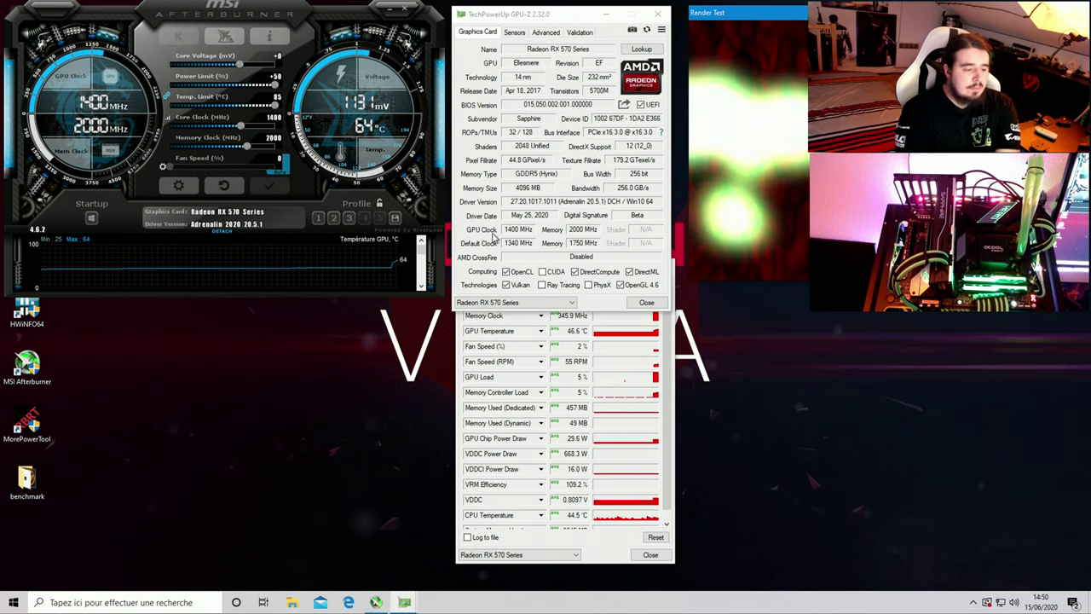
# Bring the GPU-Z Sensors window forward and apply the Current sensor display mode to its readings through the settings.
pyautogui.click(549, 338)
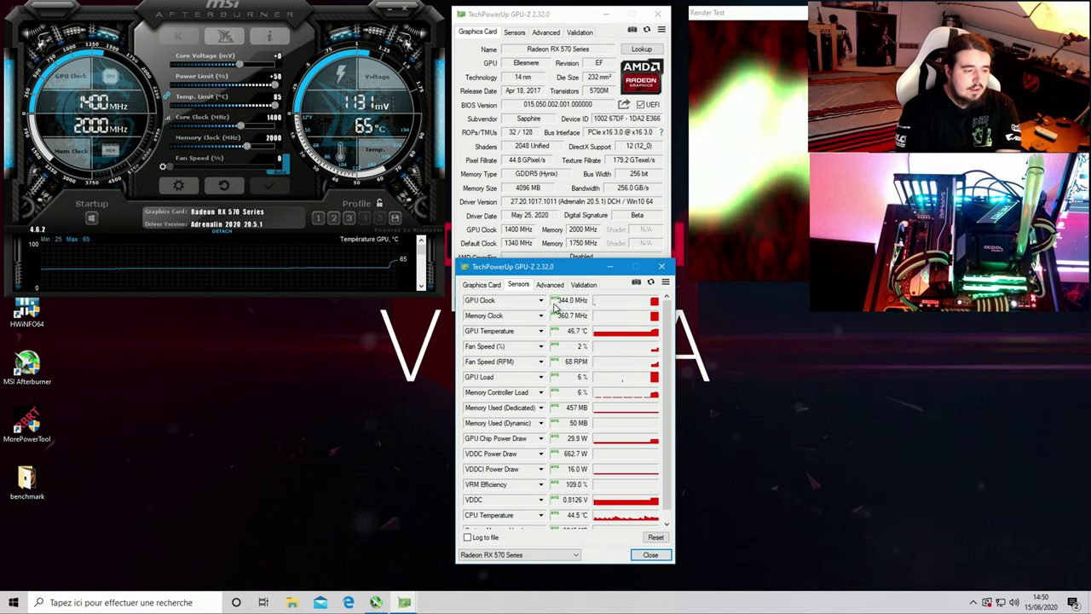
pyautogui.click(665, 282)
pyautogui.click(648, 295)
pyautogui.click(503, 300)
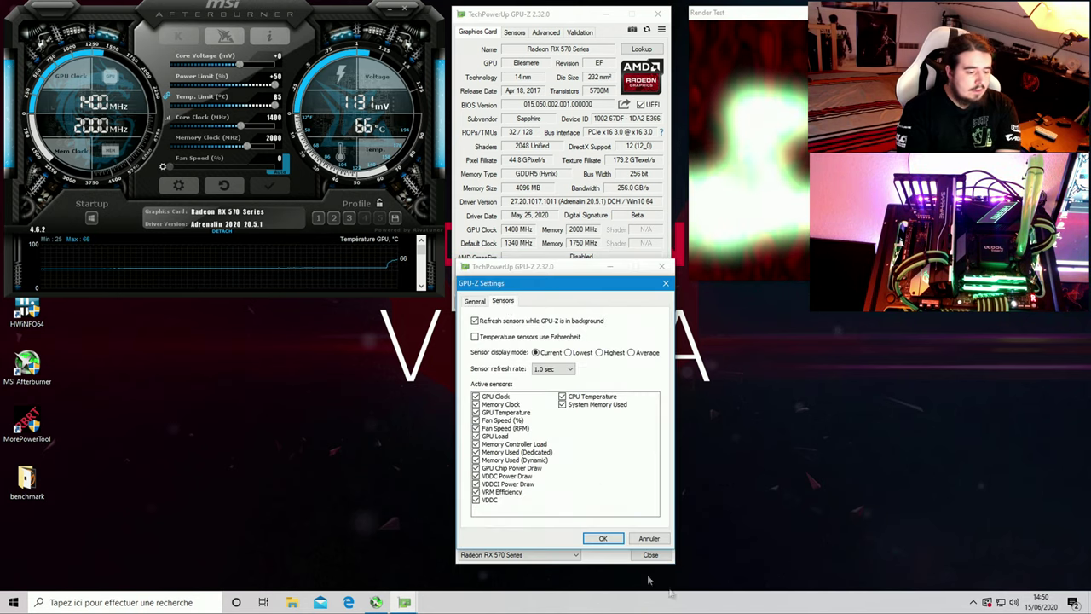
pyautogui.click(604, 538)
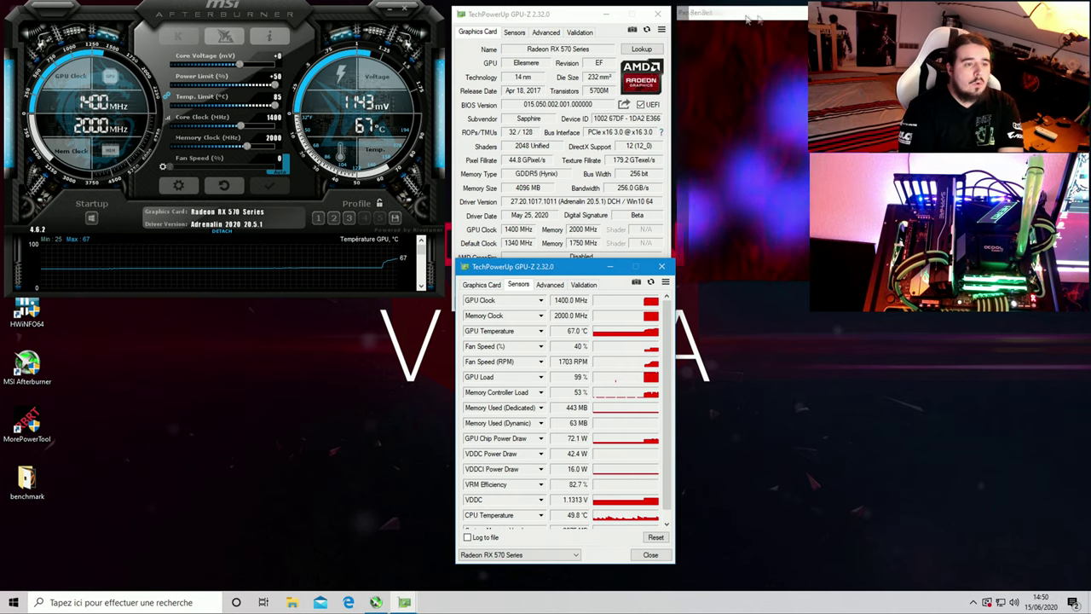
# Move the Render Test window over the right part of the card details and review the remaining sensors under load.
pyautogui.moveTo(742, 13); pyautogui.dragTo(655, 15)
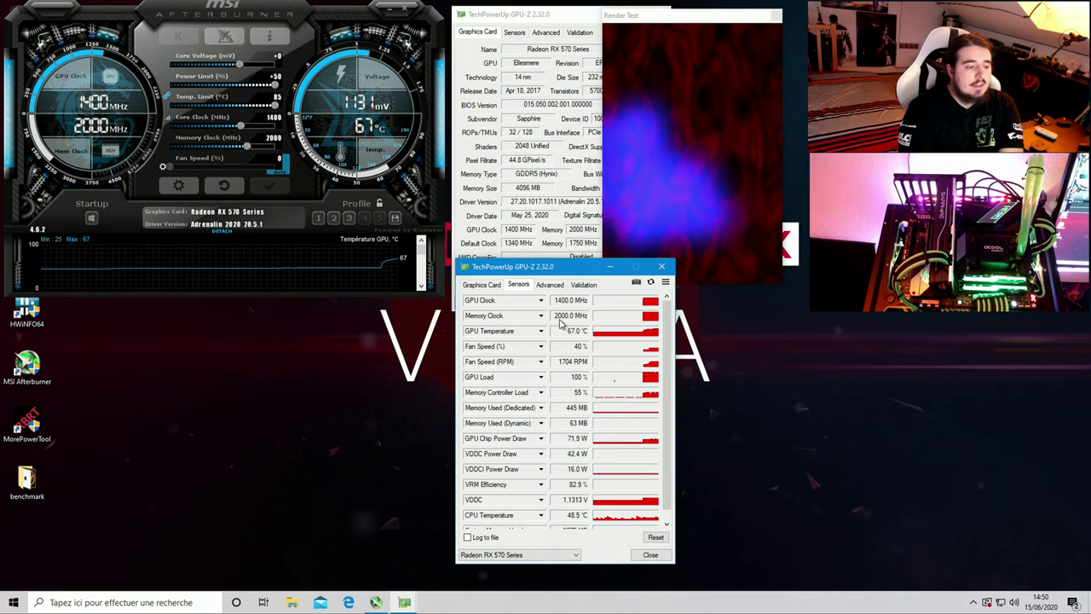
pyautogui.scroll(-1, 588, 426)
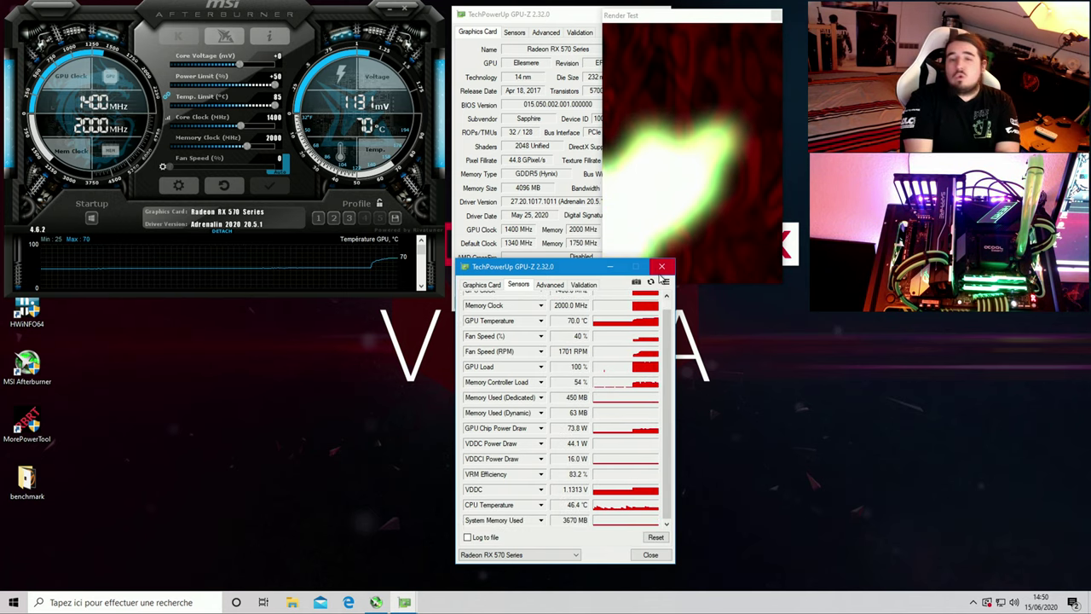
# Close the GPU-Z sensors window and move the MSI Afterburner window to the upper edge of the desktop.
pyautogui.click(661, 267)
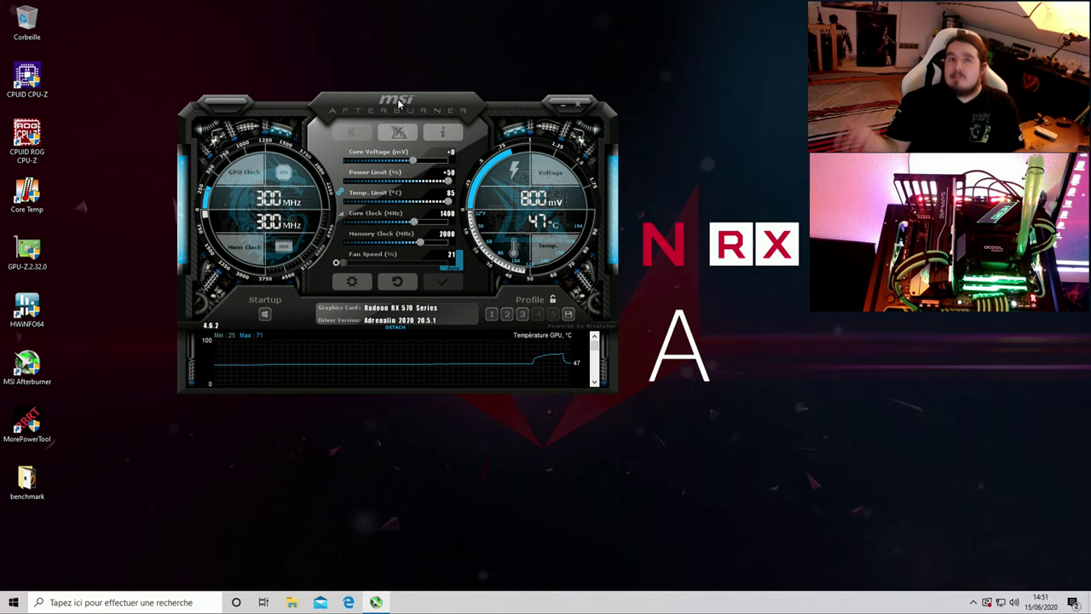
pyautogui.moveTo(398, 103); pyautogui.dragTo(370, 12)
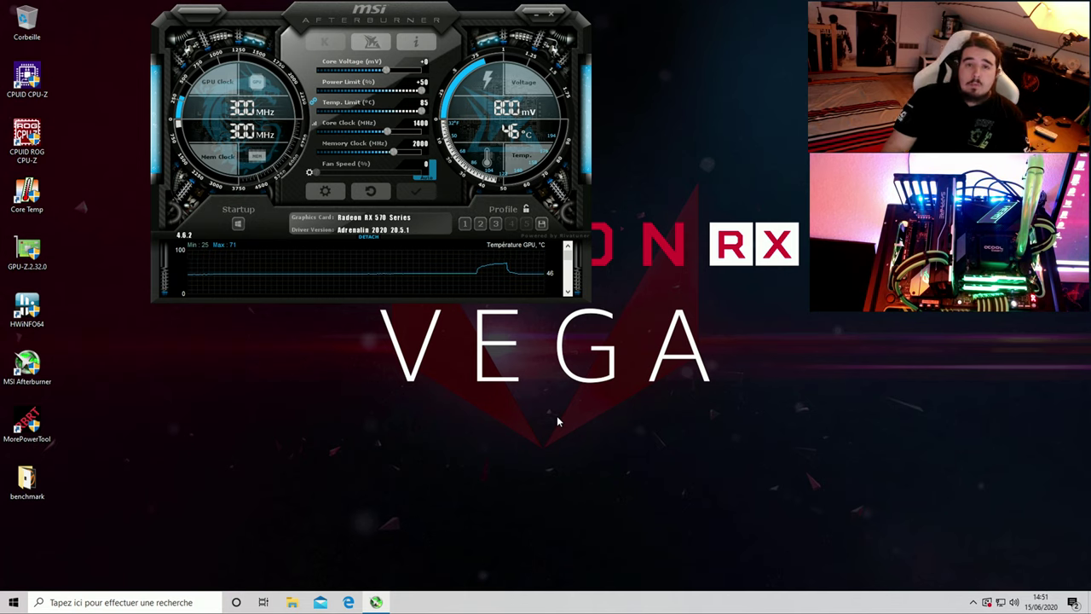
# Detach the hardware monitoring graphs, enlarge and reposition their window to review the GPU and CPU readings, and close it.
pyautogui.doubleClick(331, 271)
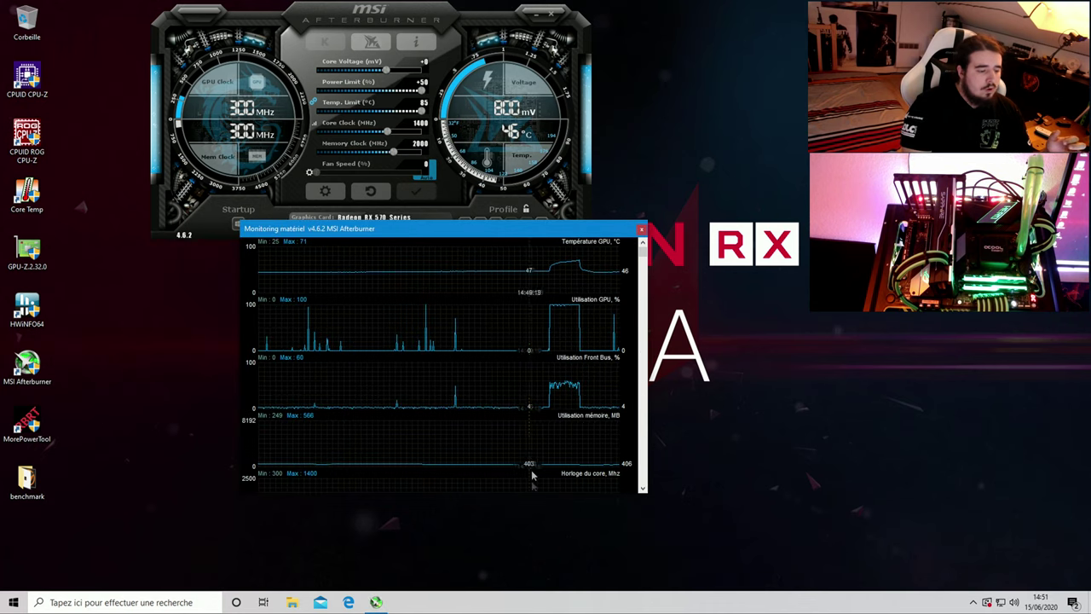
pyautogui.moveTo(475, 491); pyautogui.dragTo(475, 566)
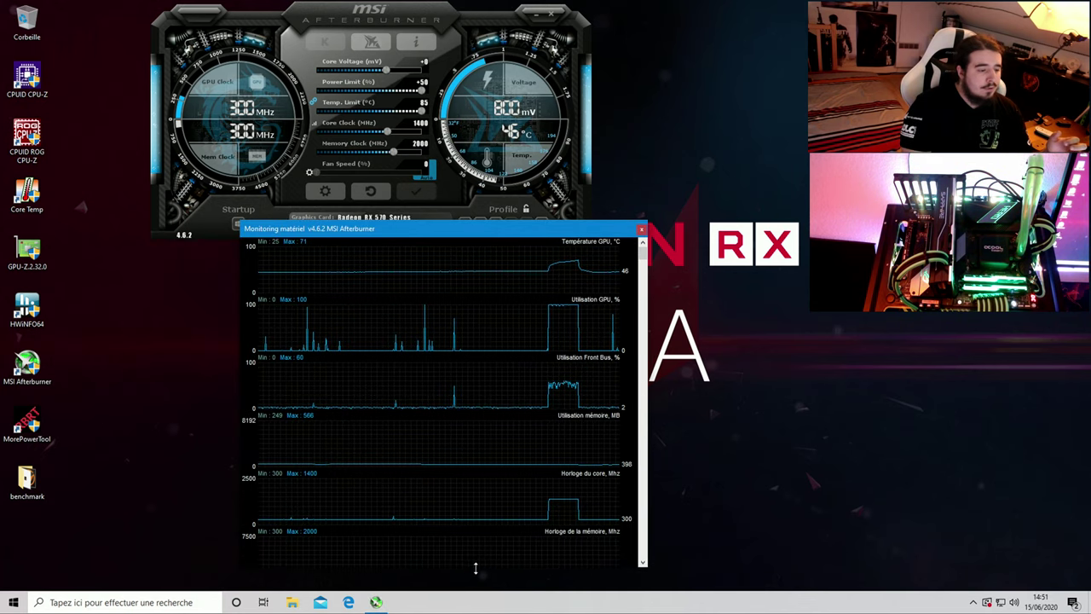
pyautogui.moveTo(409, 229); pyautogui.dragTo(345, 110)
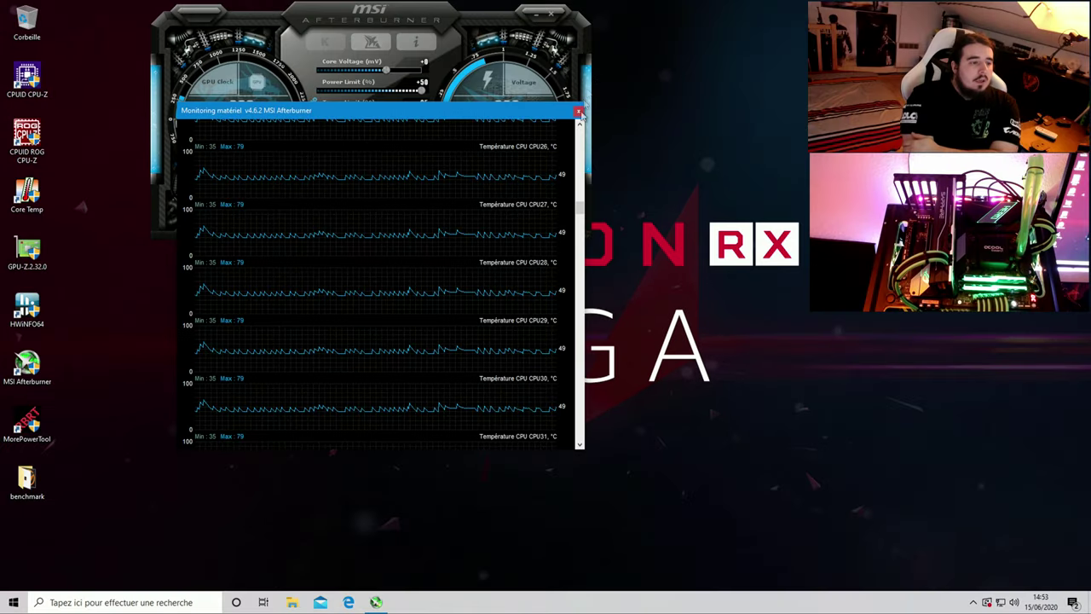
pyautogui.click(843, 37)
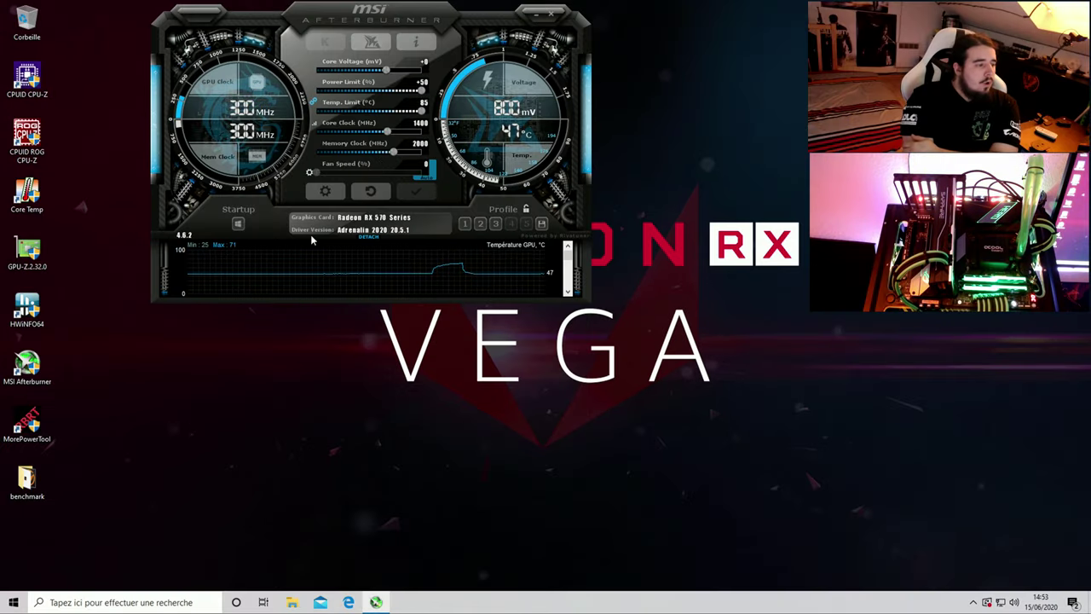
# Move MSI Afterburner to the middle of the desktop and review its general properties without changing them.
pyautogui.moveTo(321, 31); pyautogui.dragTo(421, 149)
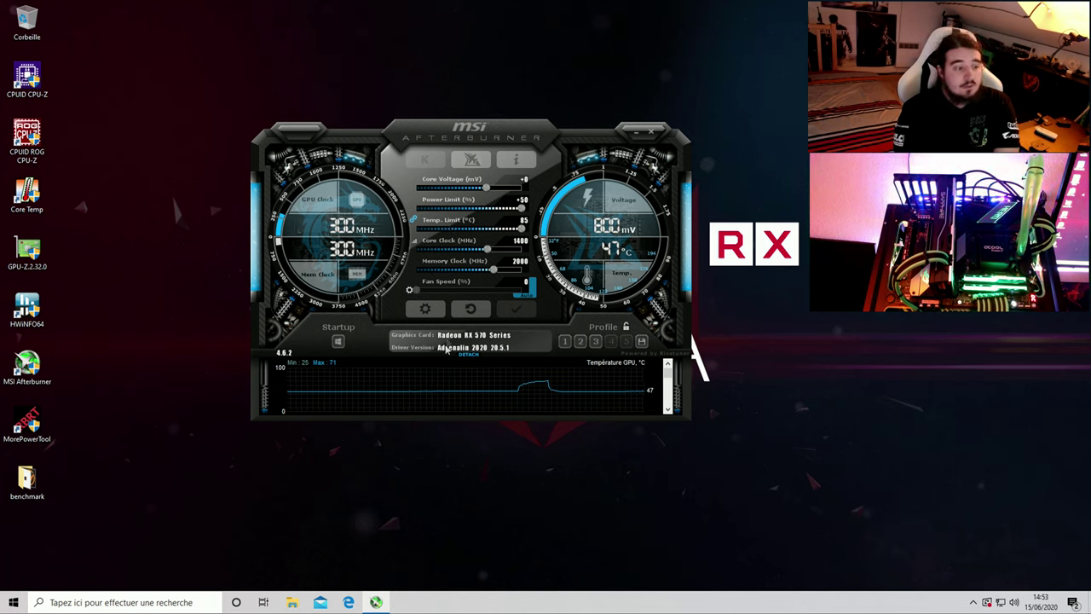
pyautogui.click(424, 308)
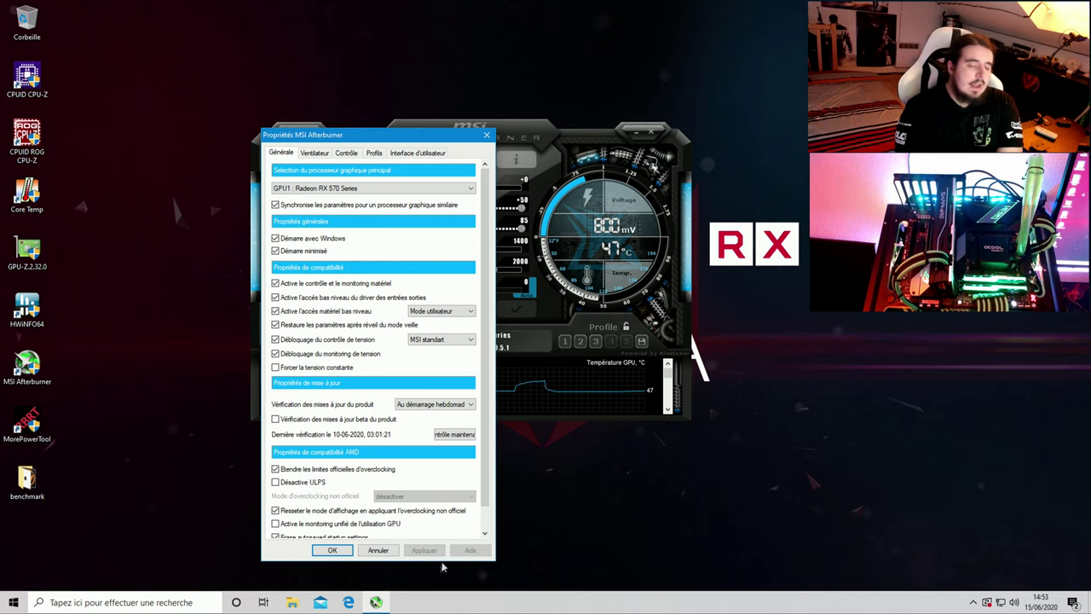
pyautogui.click(487, 134)
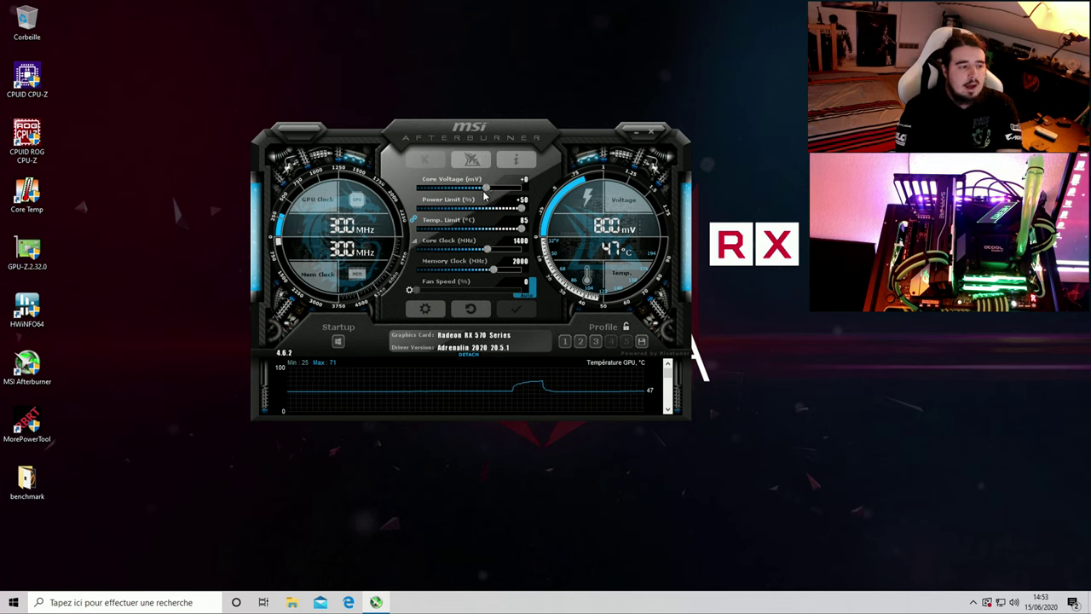
# Set the core voltage offset to -4 mV and the power limit to +0 %.
pyautogui.moveTo(484, 196); pyautogui.dragTo(482, 197)
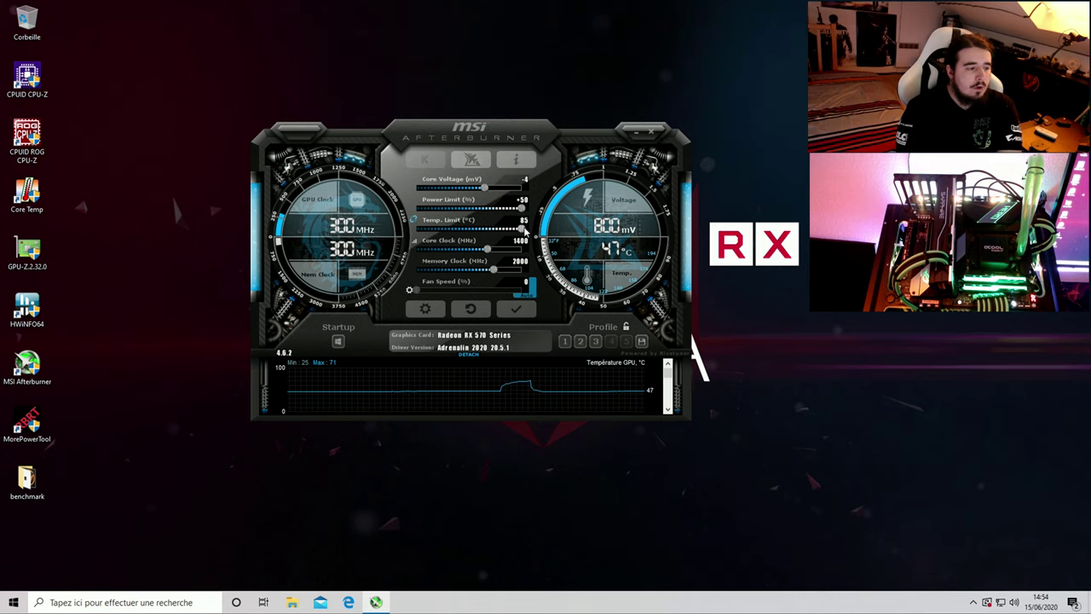
pyautogui.moveTo(522, 228)
pyautogui.mouseDown()
pyautogui.moveTo(443, 231)
pyautogui.moveTo(524, 239)
pyautogui.moveTo(435, 238)
pyautogui.moveTo(526, 239)
pyautogui.mouseUp()
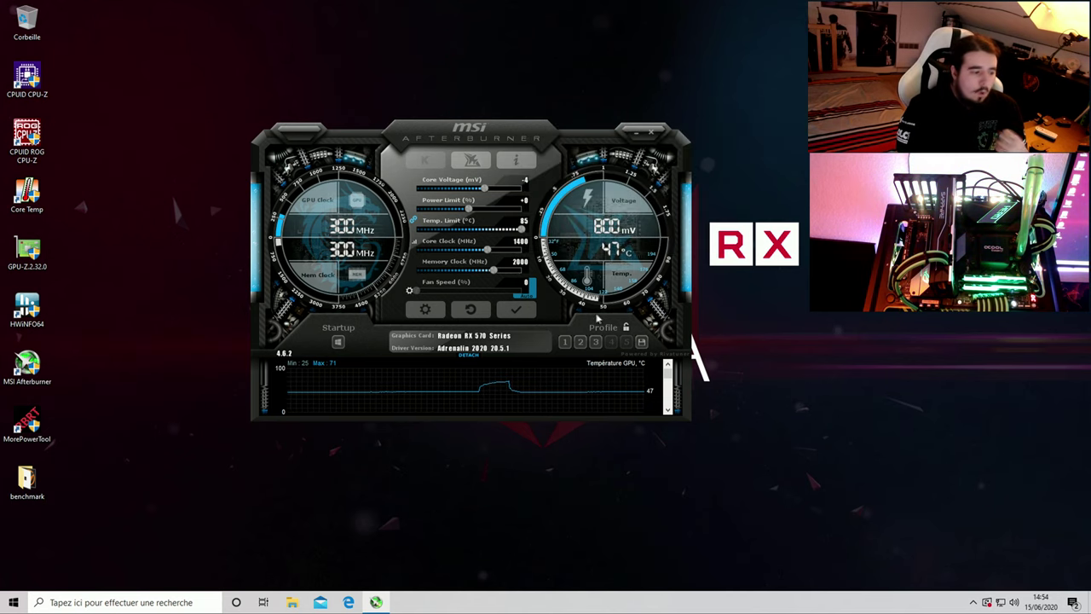
# Enable user-defined automatic fan control in the Afterburner properties and examine the custom fan speed curve.
pyautogui.click(417, 314)
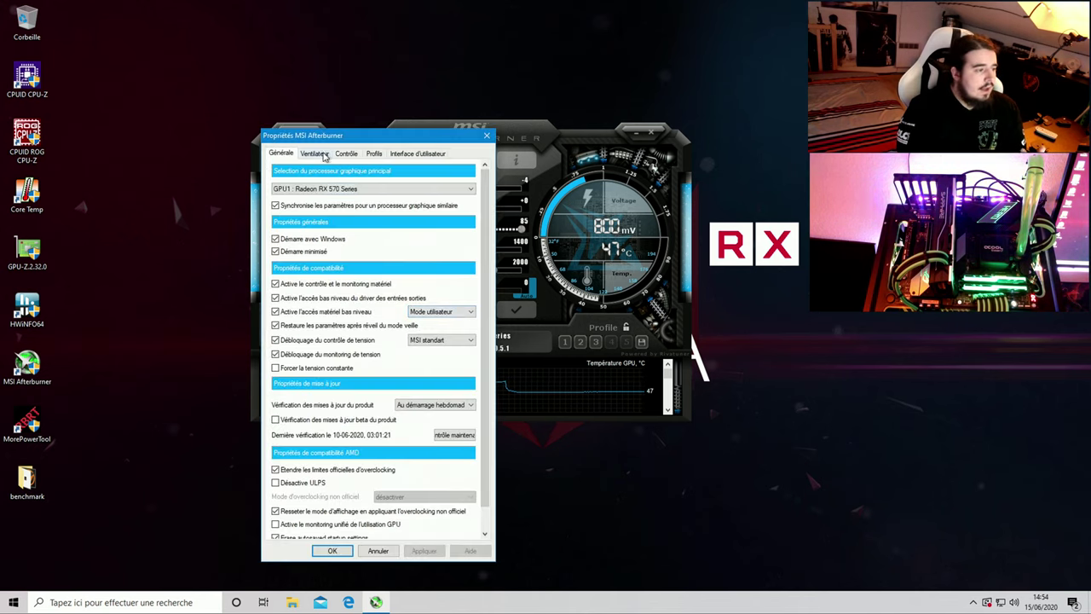
pyautogui.click(314, 153)
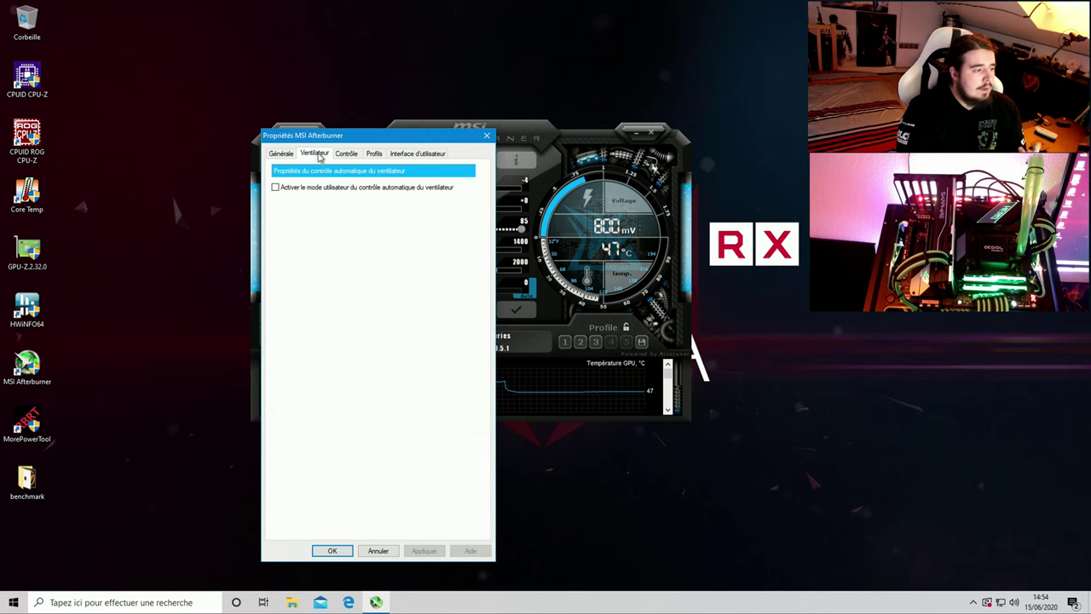
pyautogui.click(276, 186)
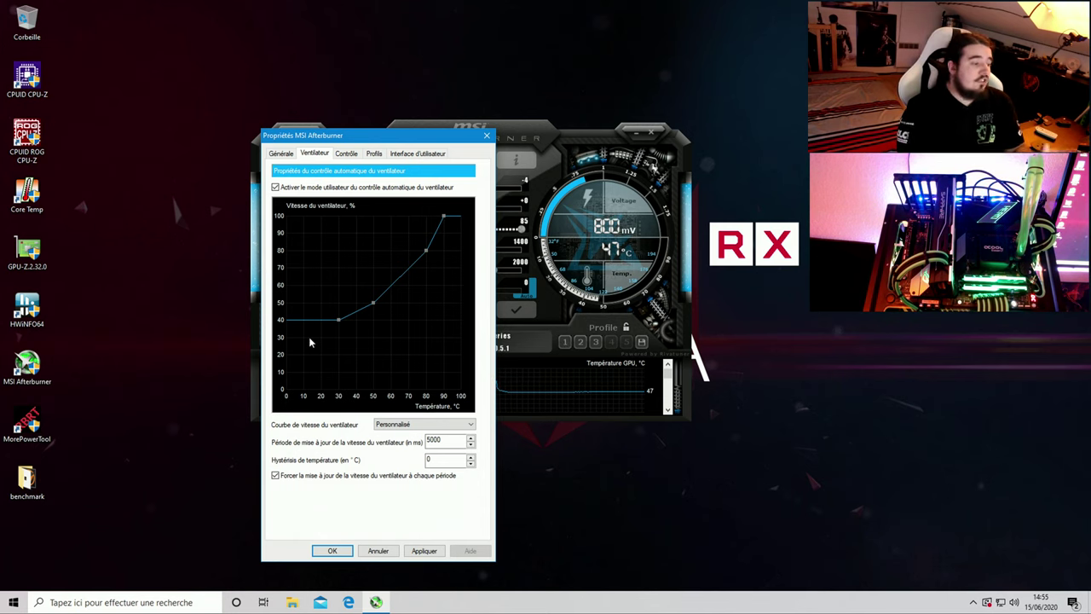
pyautogui.moveTo(308, 337)
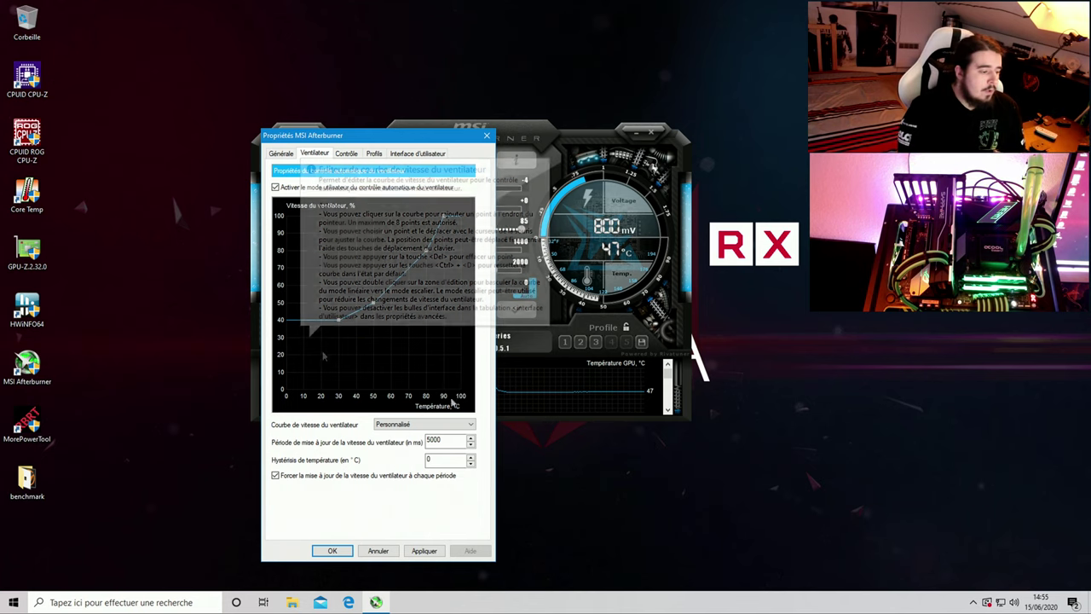
pyautogui.moveTo(384, 340)
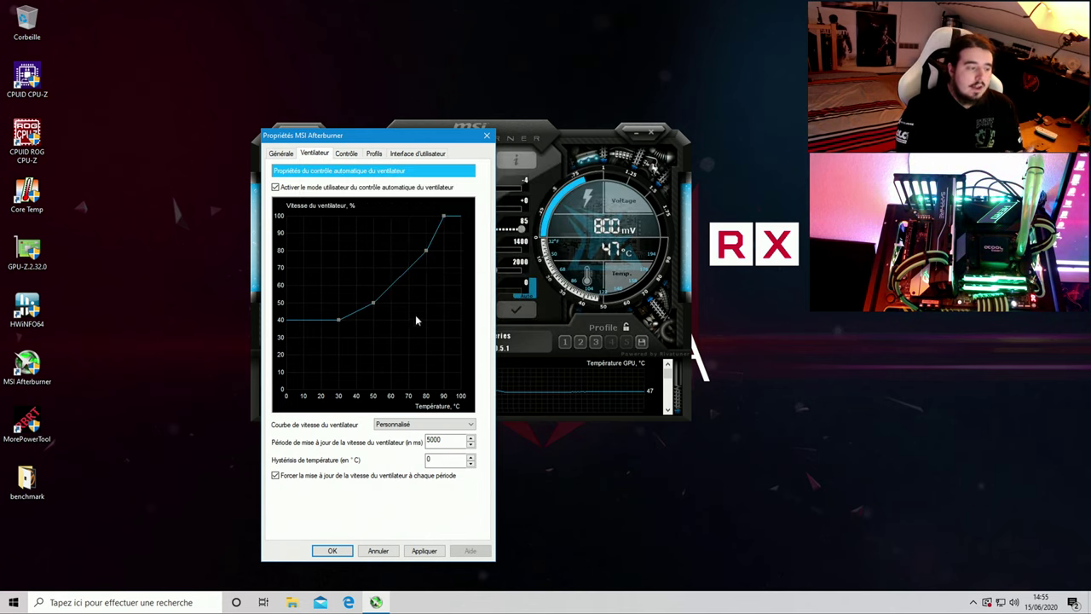
pyautogui.moveTo(412, 309)
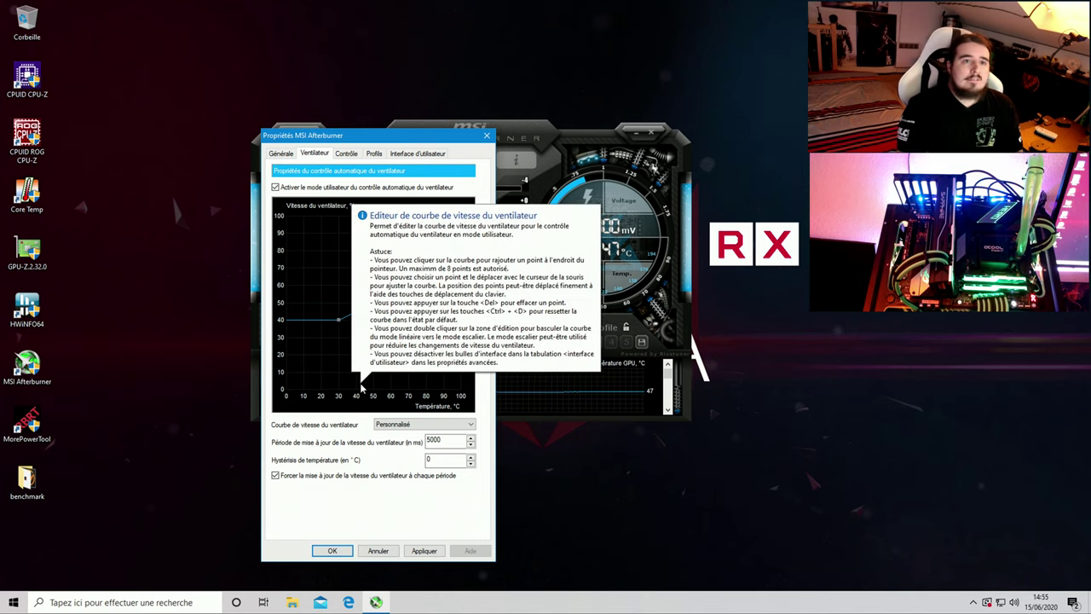
# Review the profile contents and global profile hotkeys, moving the properties window off the Afterburner interface.
pyautogui.click(280, 153)
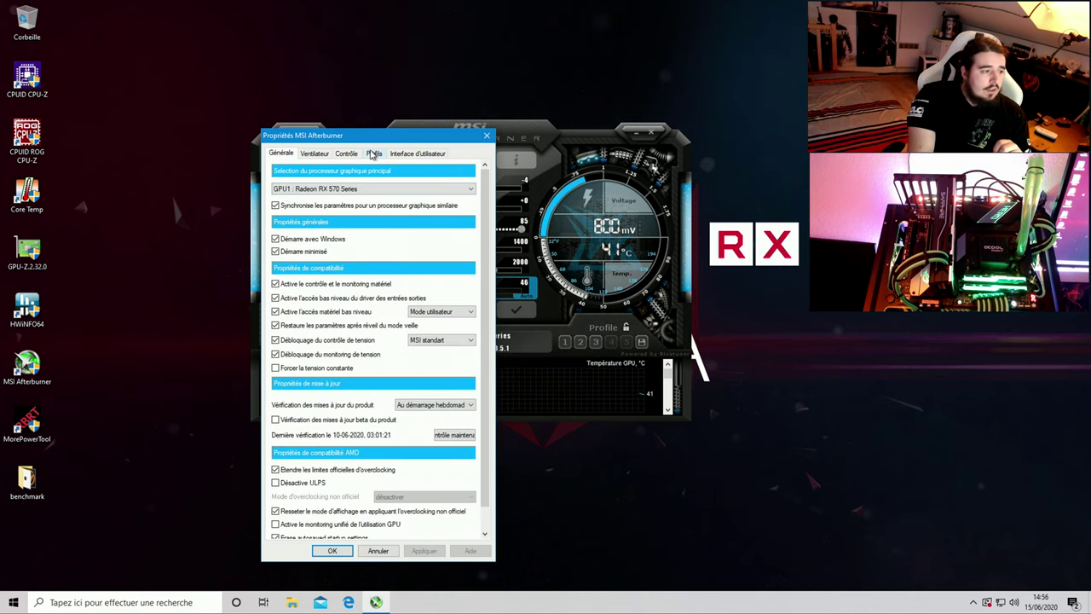
pyautogui.click(372, 154)
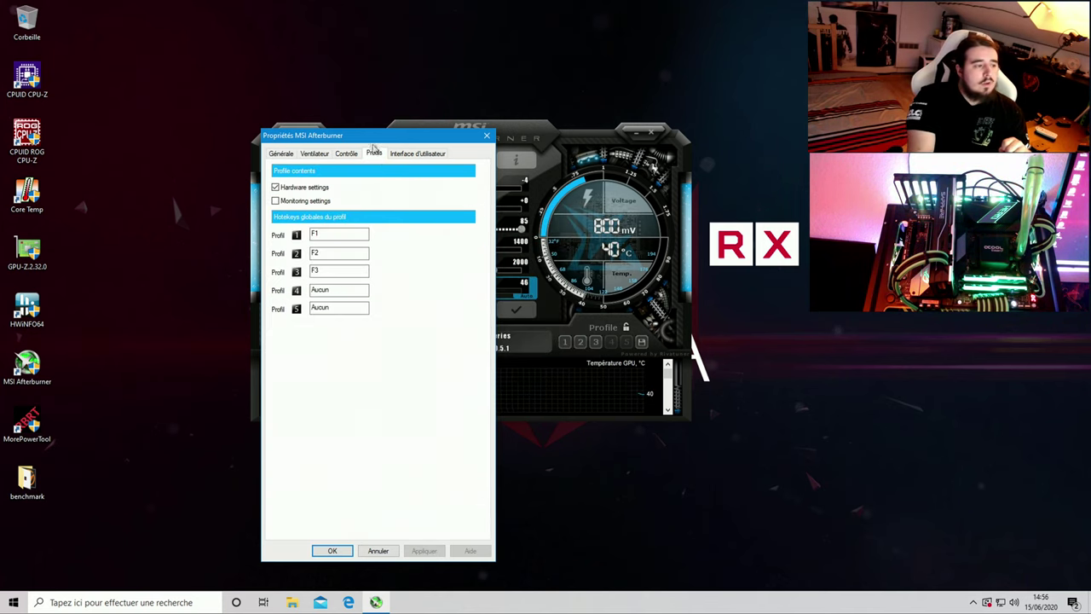
pyautogui.moveTo(372, 142); pyautogui.dragTo(133, 69)
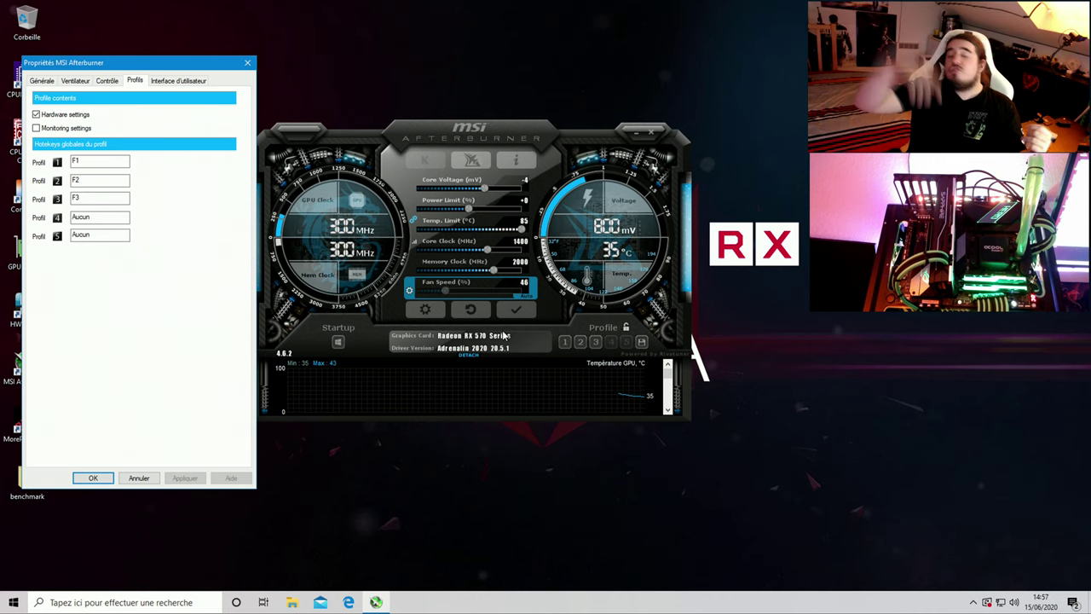
# Apply the MSI Tech Afterburner skin by Drerex Design in the user interface properties.
pyautogui.click(170, 80)
pyautogui.moveTo(117, 64); pyautogui.dragTo(377, 42)
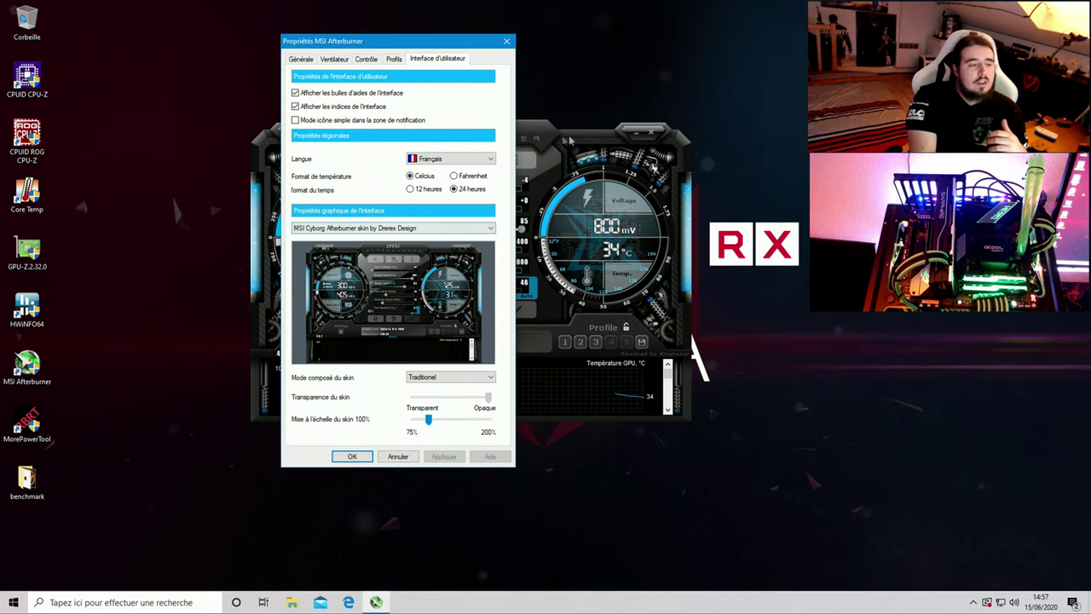
pyautogui.click(457, 230)
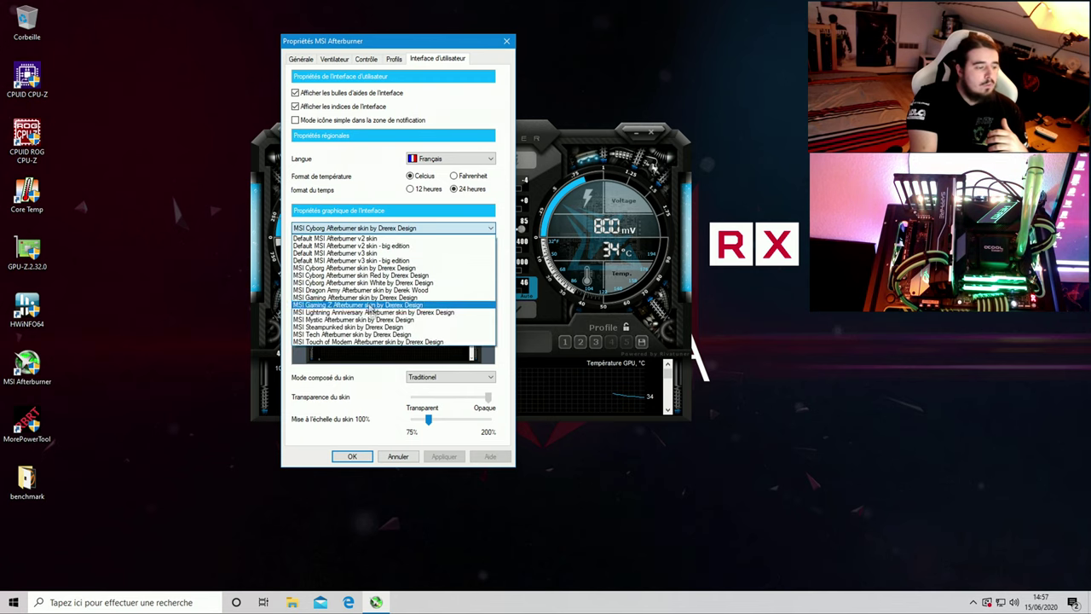
pyautogui.click(390, 335)
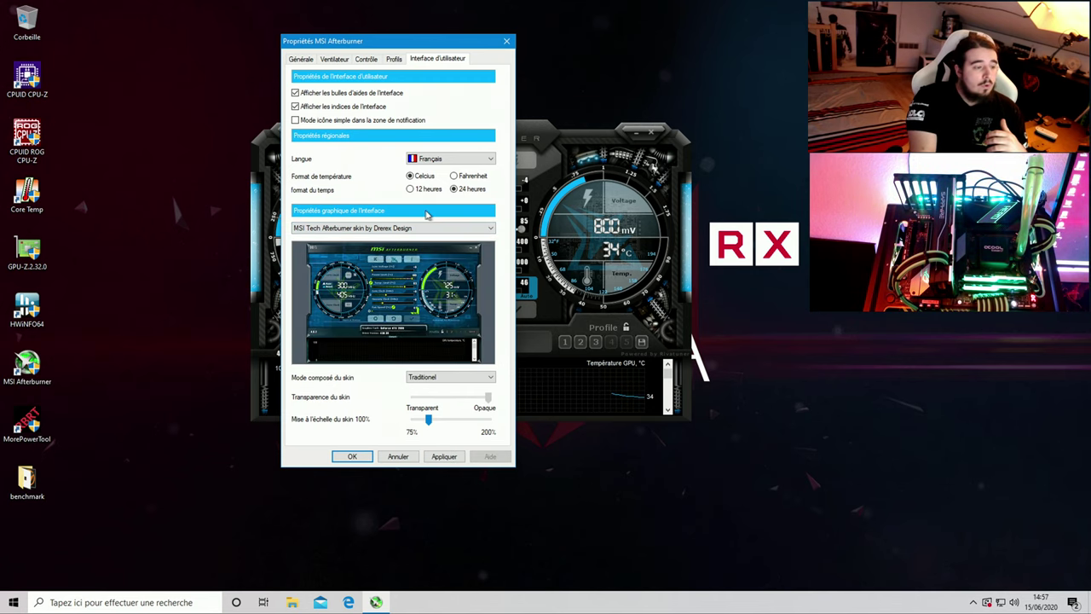
# Apply the Default MSI Afterburner v2 skin and move the properties window aside to inspect the new interface.
pyautogui.click(426, 229)
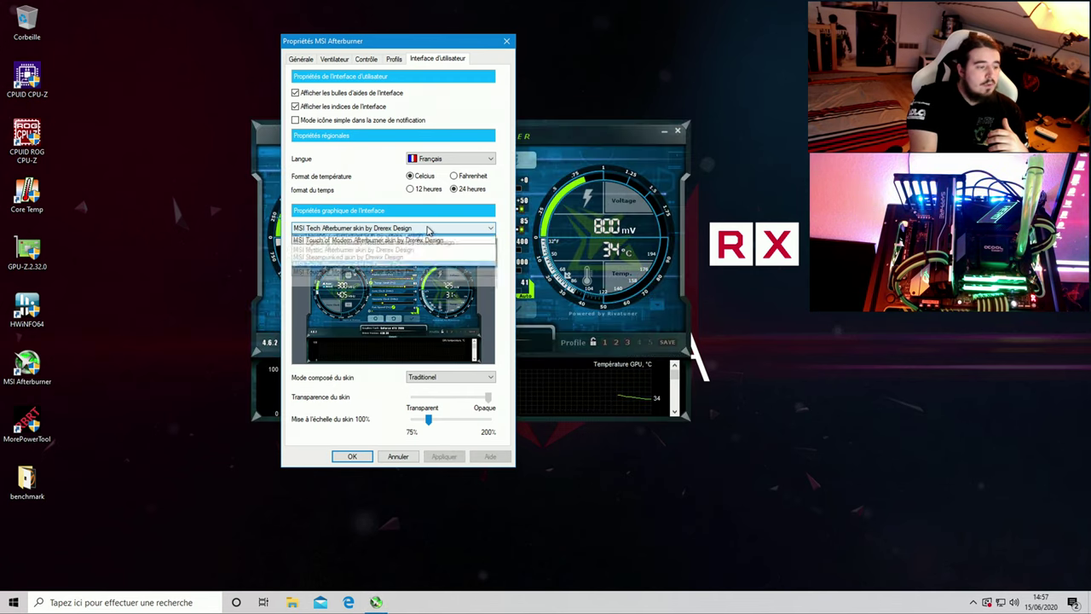
pyautogui.click(370, 239)
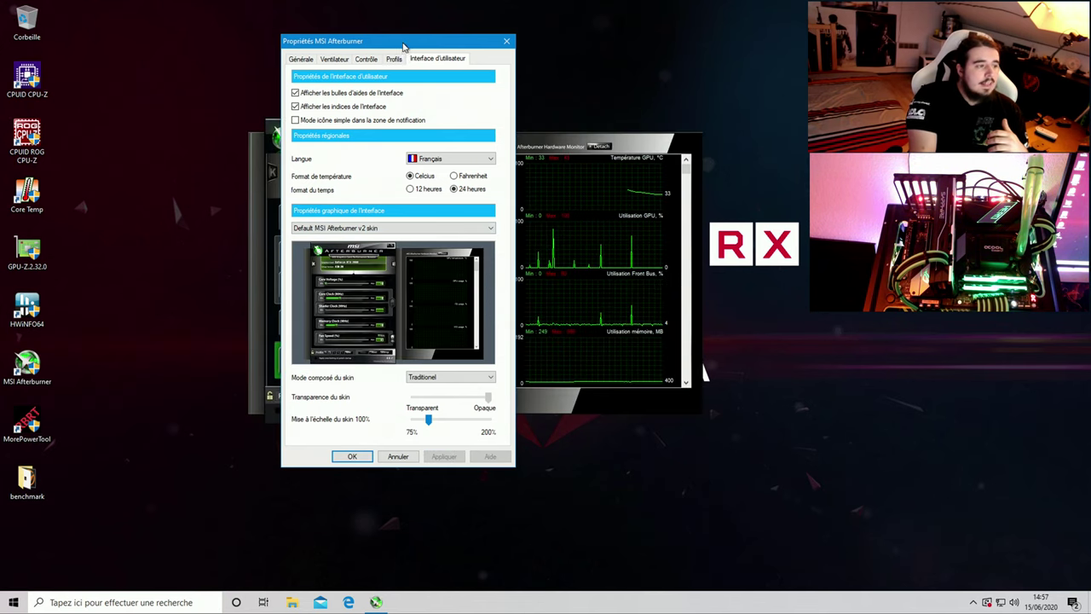
pyautogui.moveTo(406, 41); pyautogui.dragTo(189, 6)
pyautogui.click(364, 130)
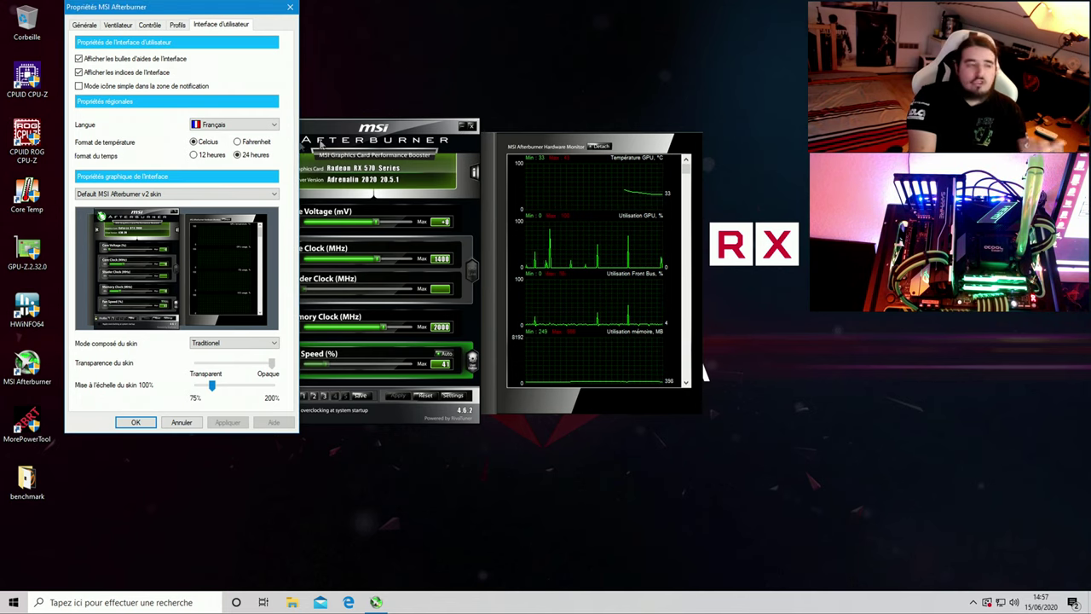
pyautogui.click(218, 203)
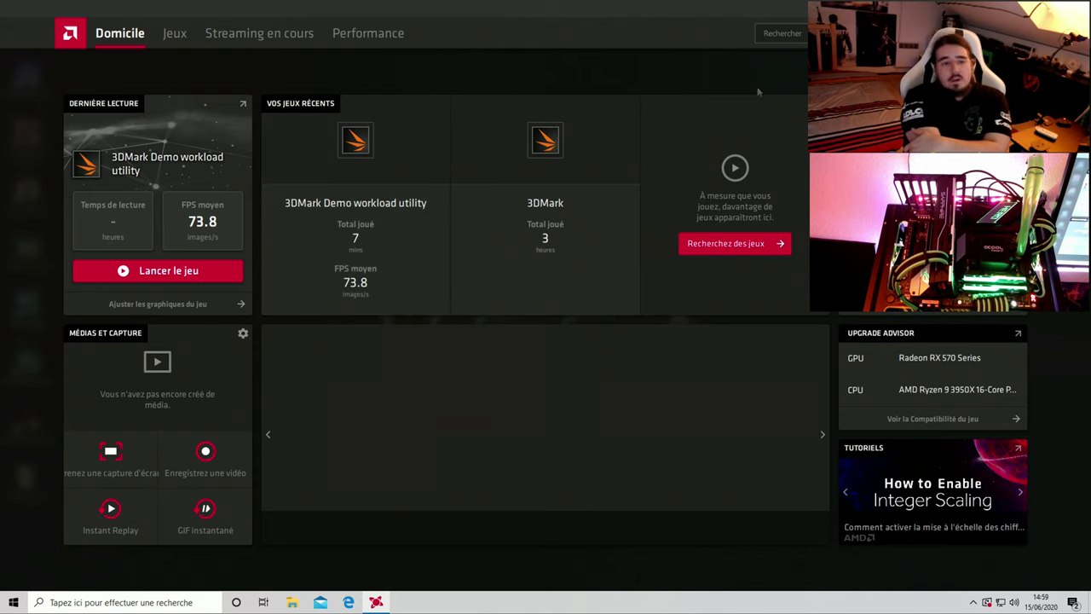
# Switch to AMD Radeon Software, restore it from its maximized size and place the window fully within the desktop.
pyautogui.doubleClick(602, 14)
pyautogui.moveTo(574, 82); pyautogui.dragTo(336, 14)
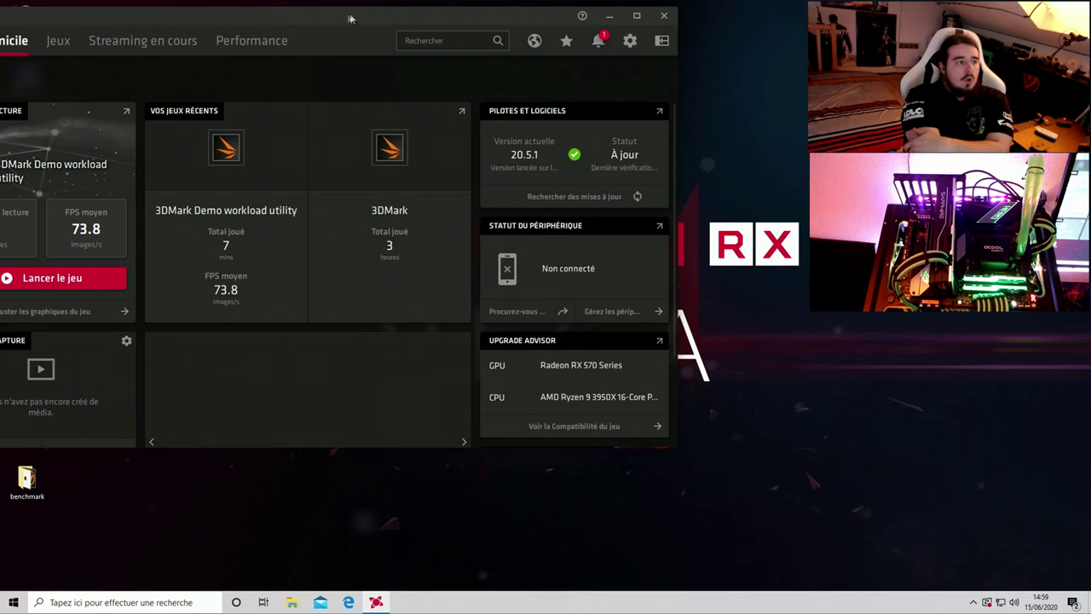
pyautogui.moveTo(349, 18); pyautogui.dragTo(404, 74)
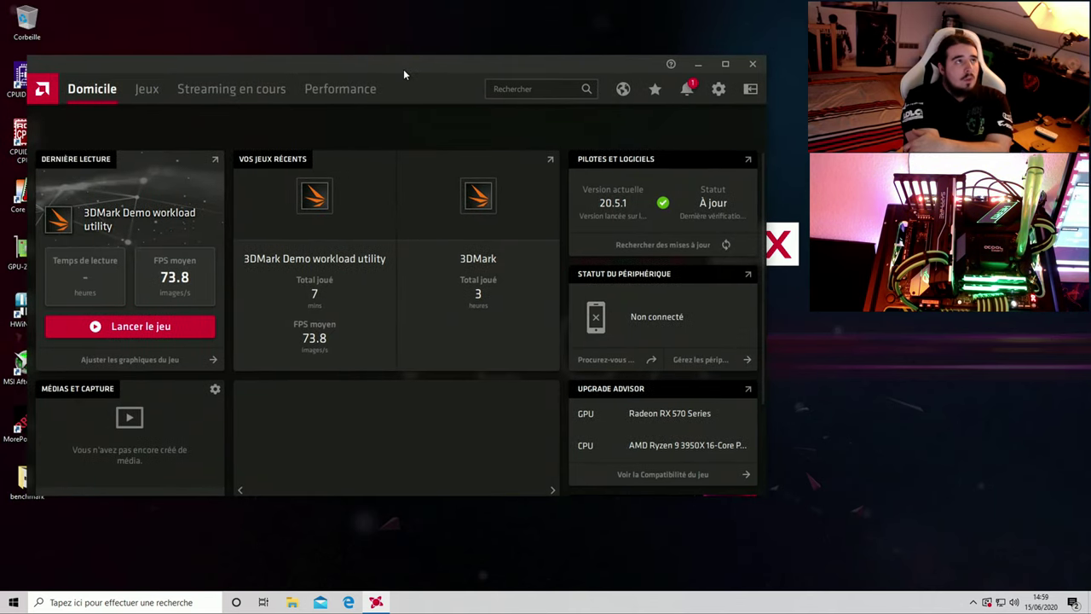
# Open the performance metrics and view the CPU, RAM, VRAM and GPU graphs one after another.
pyautogui.click(340, 89)
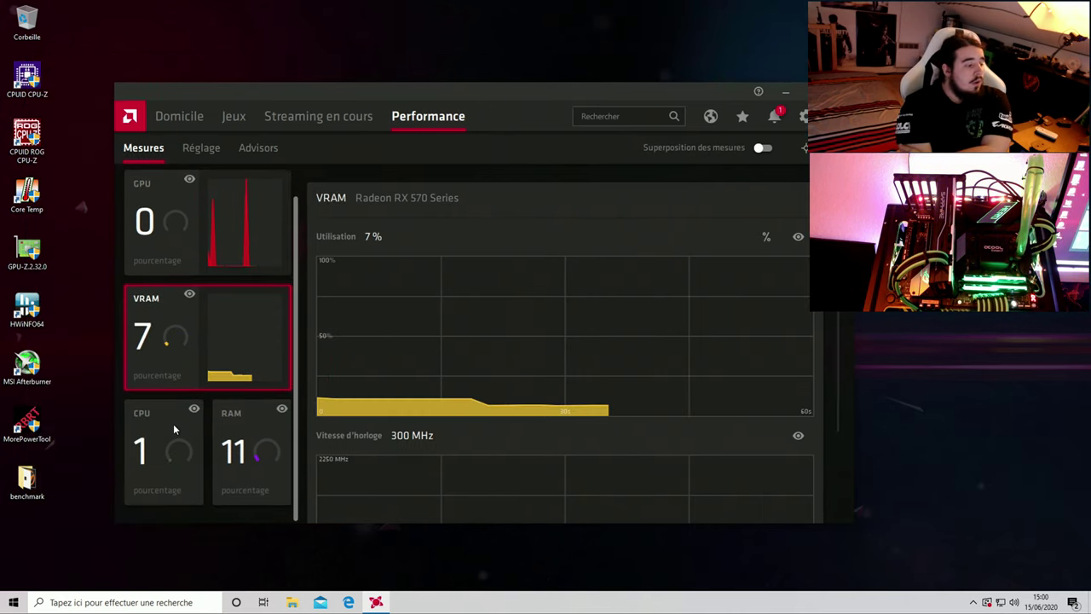
pyautogui.click(173, 423)
pyautogui.click(249, 448)
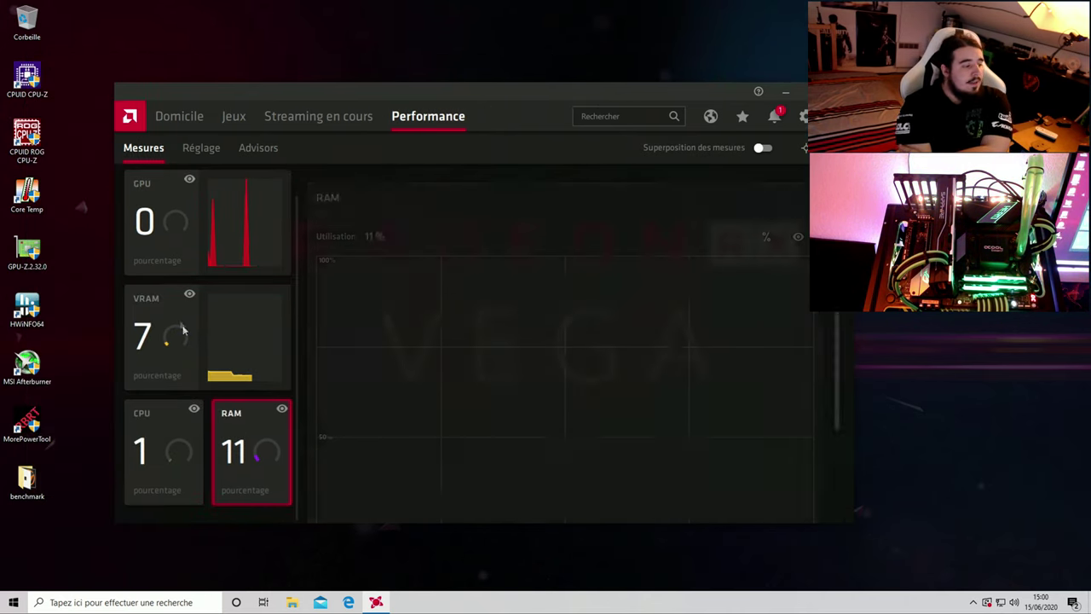
pyautogui.click(181, 330)
pyautogui.click(155, 244)
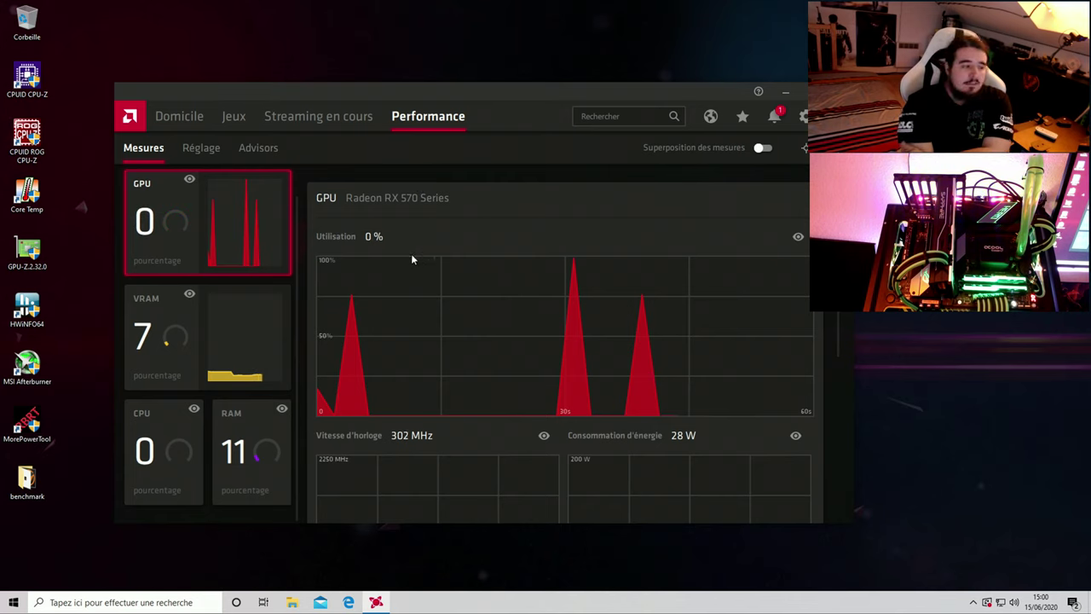
# Open the GPU tuning settings and expand the fine-tuning controls for the fan speed and temperature curve.
pyautogui.click(258, 149)
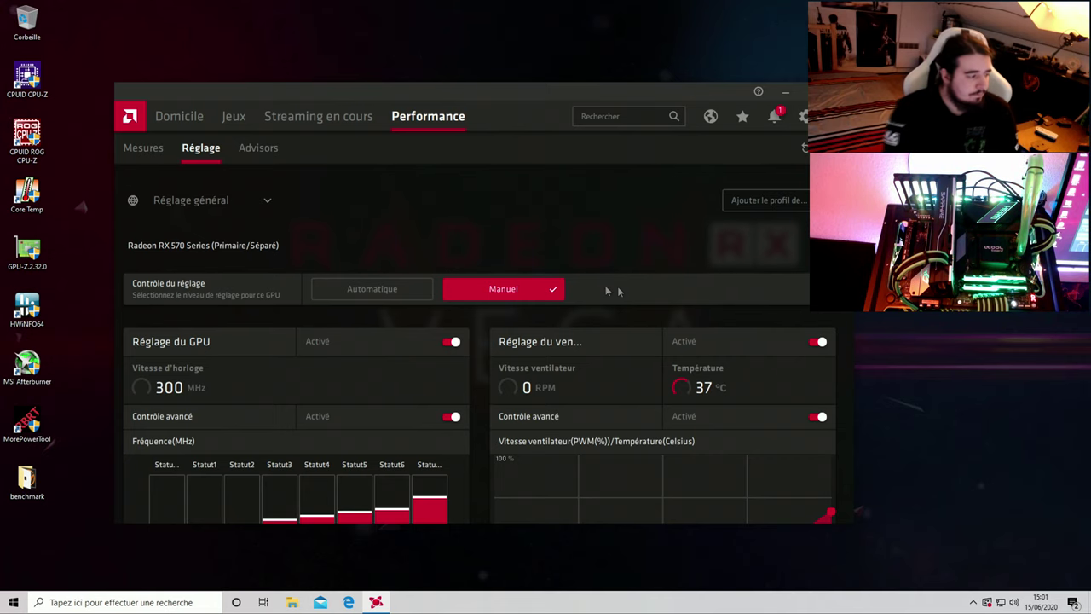
pyautogui.scroll(-1, 608, 288)
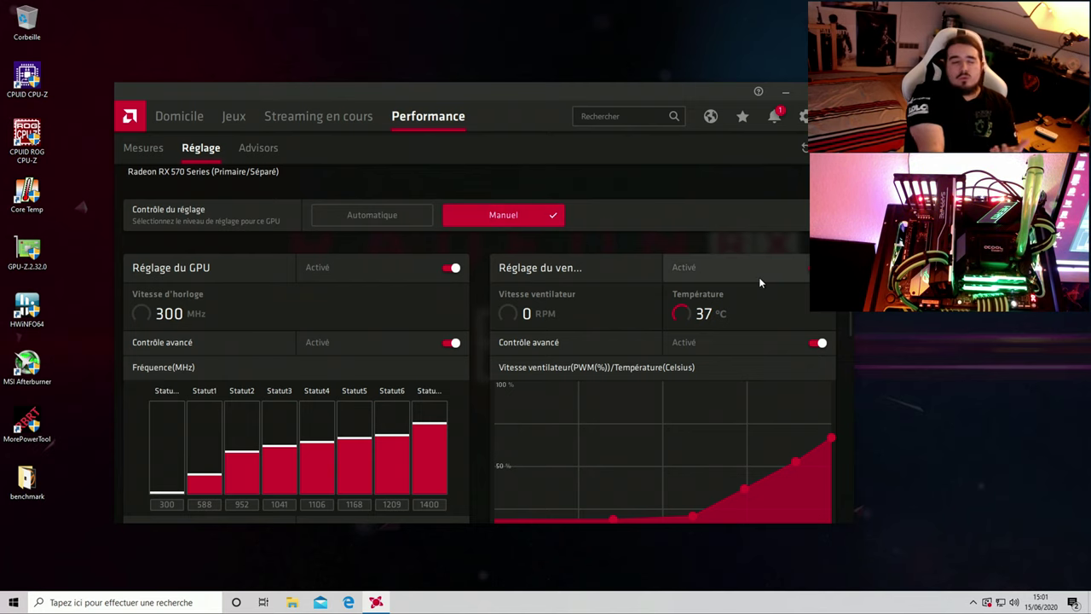
pyautogui.scroll(-3, 706, 324)
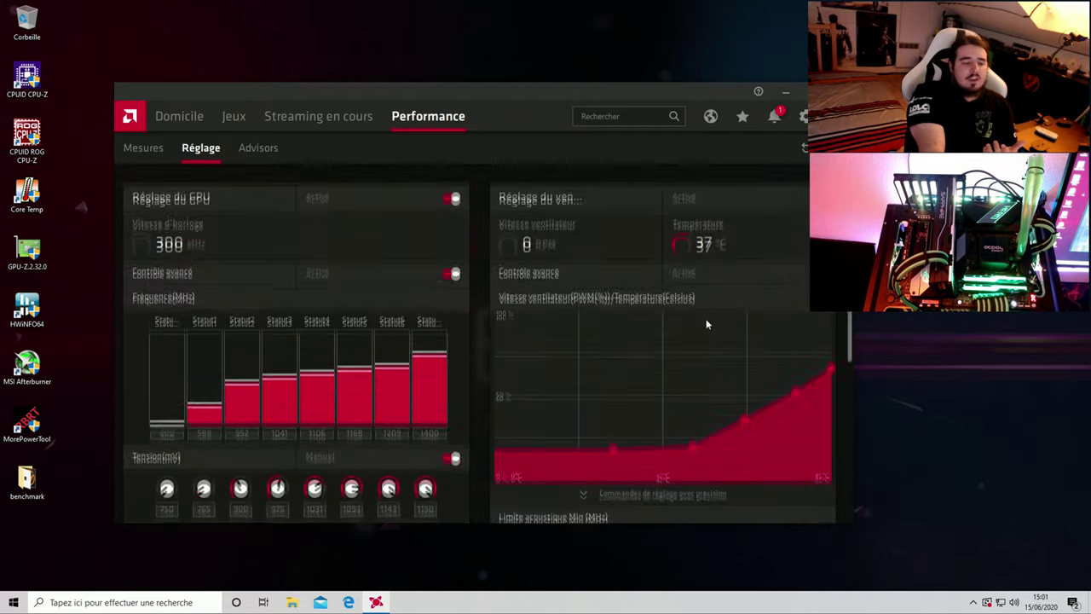
pyautogui.click(635, 418)
pyautogui.scroll(-2, 682, 383)
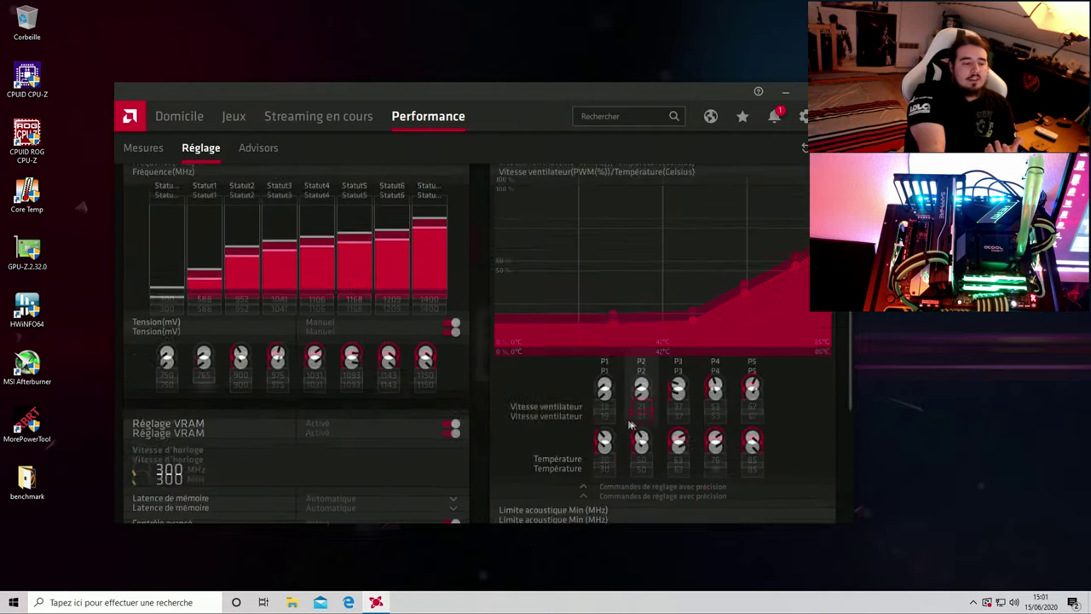
pyautogui.moveTo(761, 356); pyautogui.dragTo(761, 373)
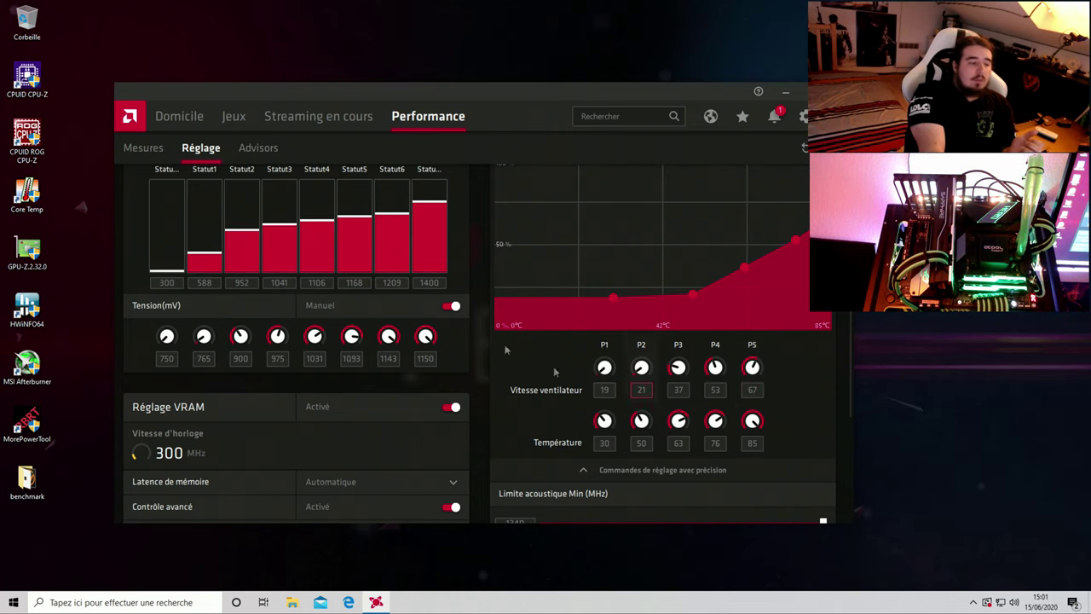
# Review the manual GPU, VRAM and power tuning settings, and set the highest VRAM state's voltage to 1000 mV.
pyautogui.scroll(3, 429, 289)
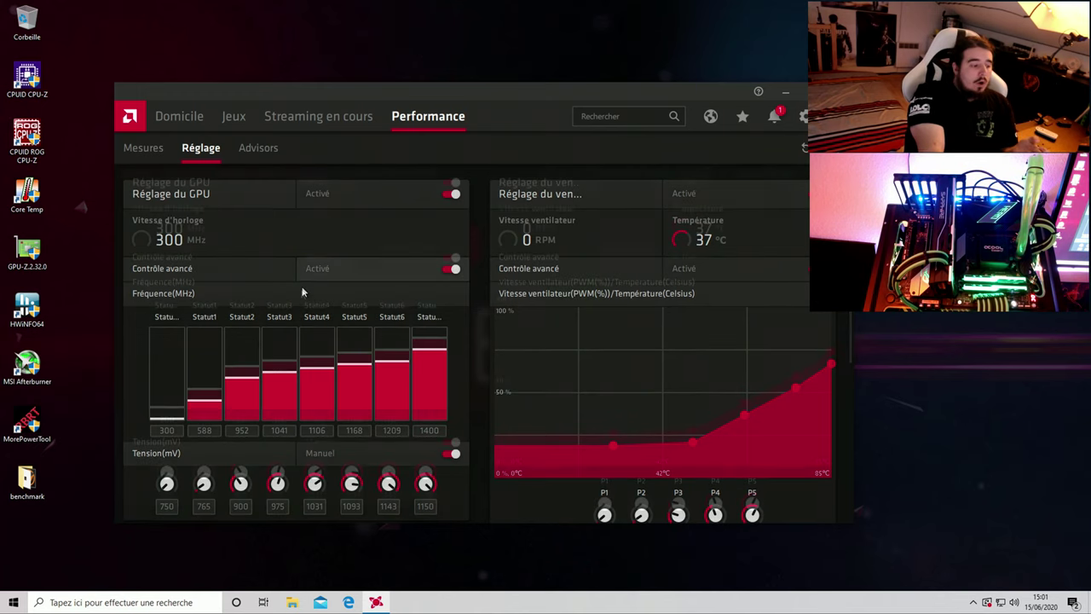
pyautogui.scroll(-2, 452, 363)
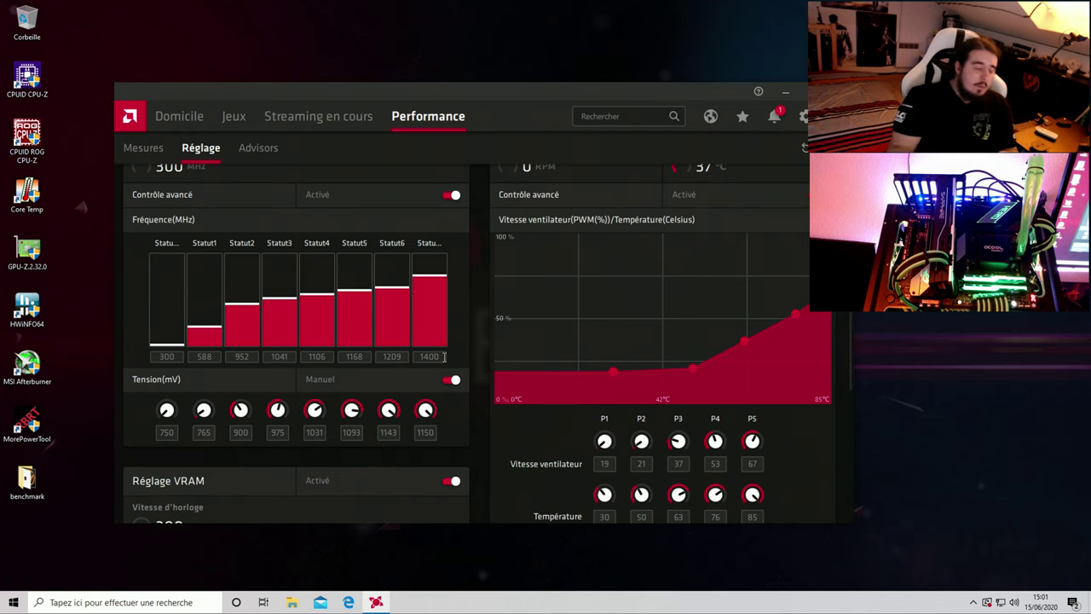
pyautogui.scroll(-2, 391, 412)
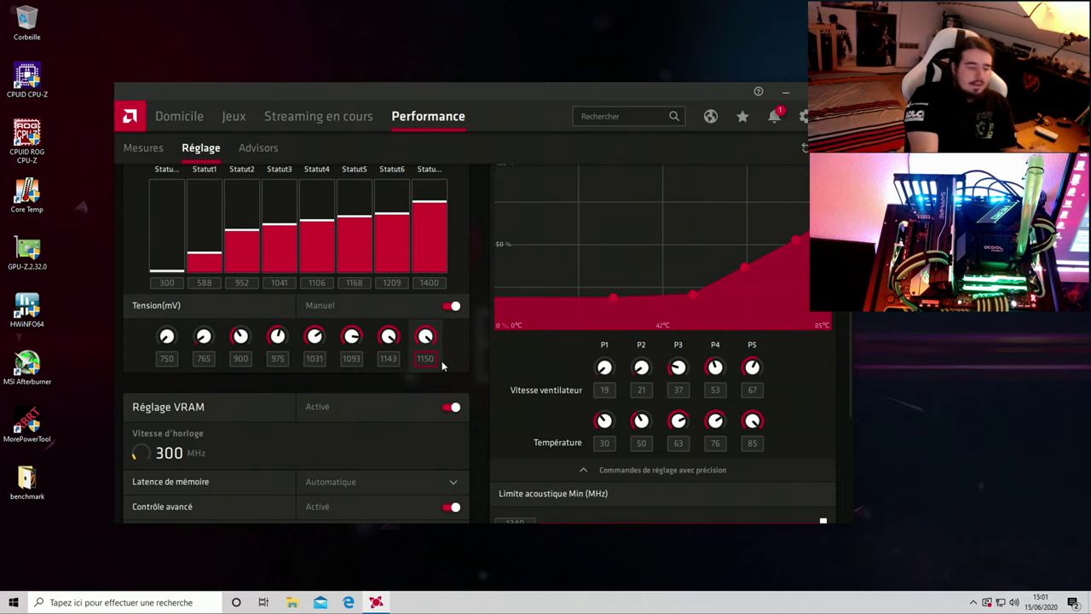
pyautogui.scroll(-3, 441, 358)
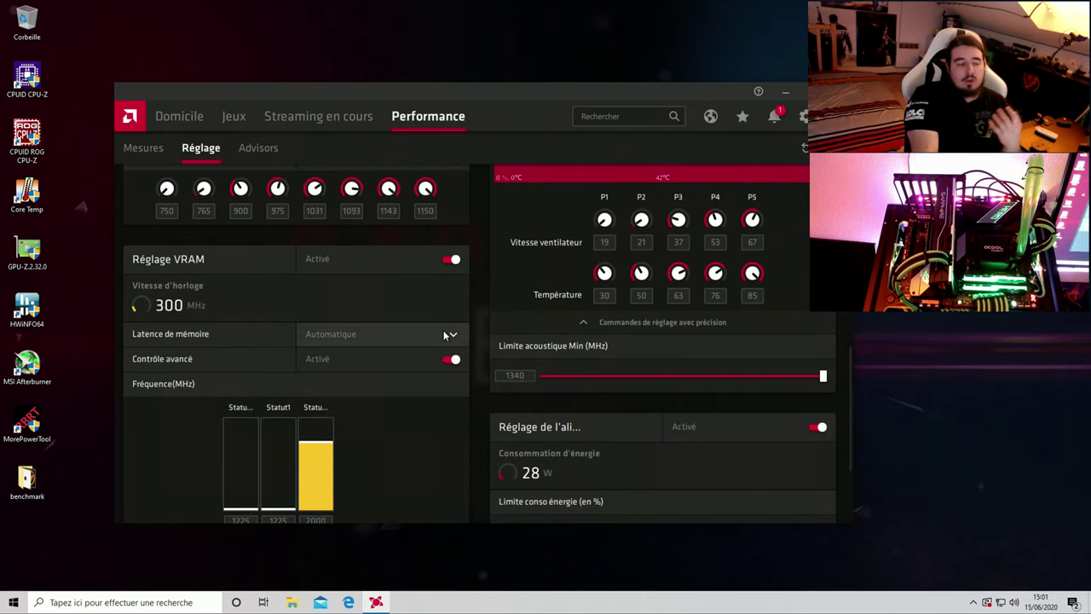
pyautogui.scroll(-3, 426, 336)
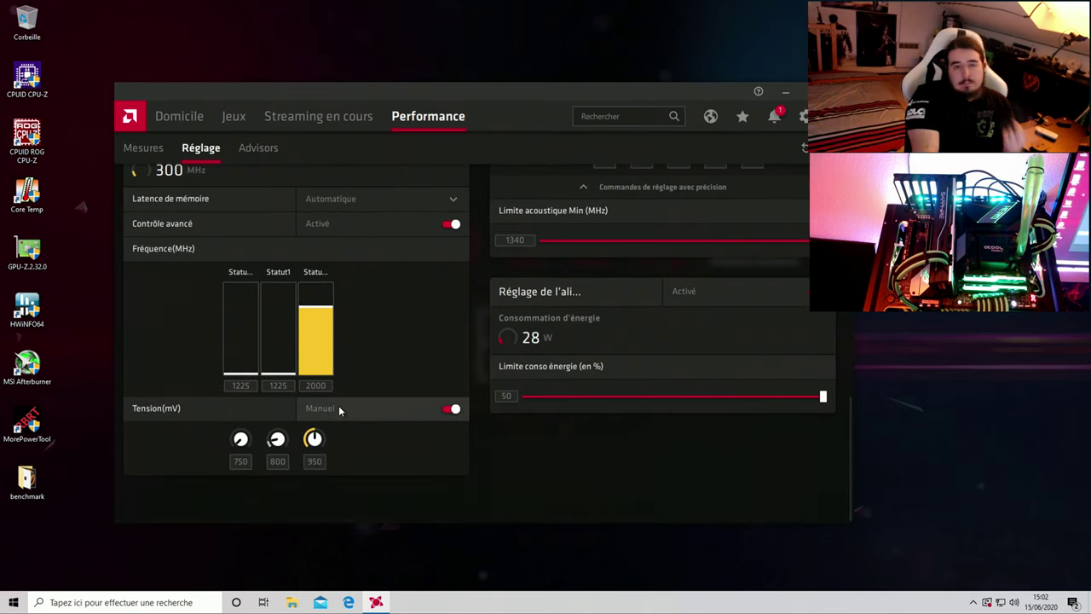
pyautogui.click(314, 461)
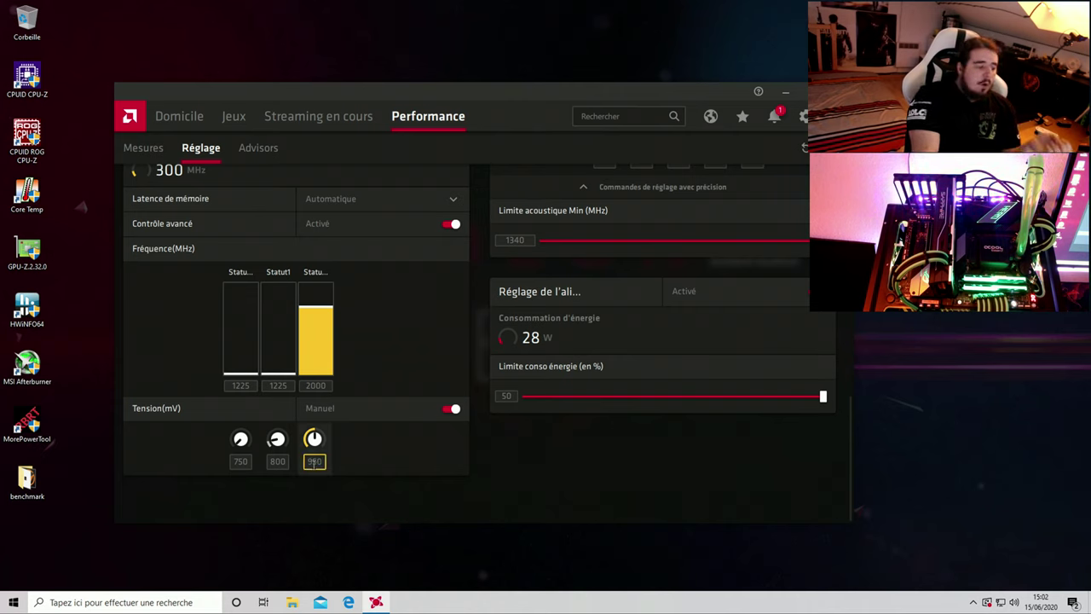
pyautogui.scroll(-3, 314, 461)
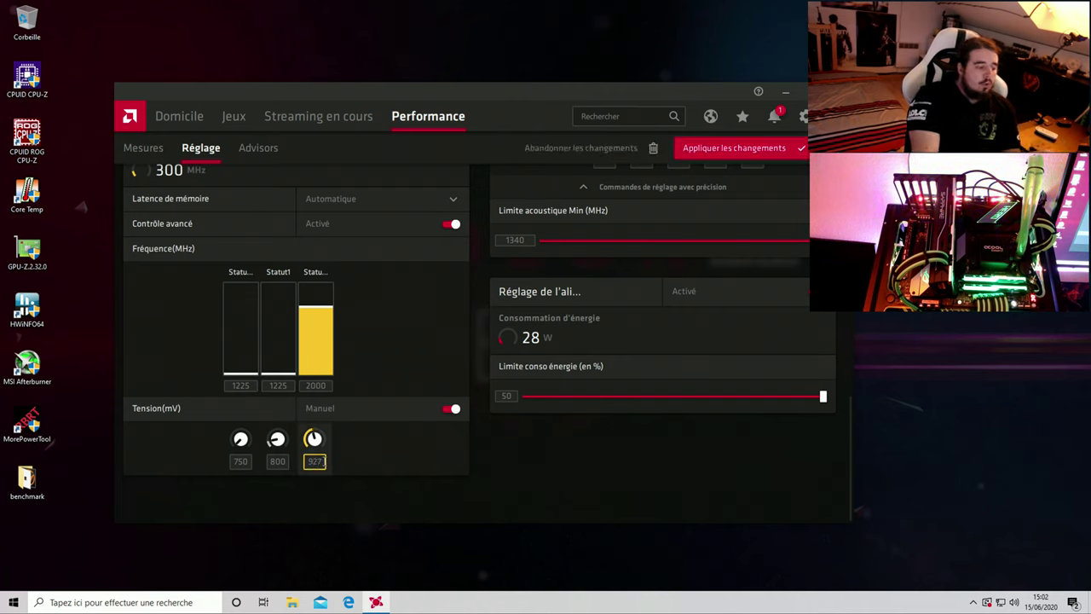
pyautogui.doubleClick(315, 461)
pyautogui.write('1000')
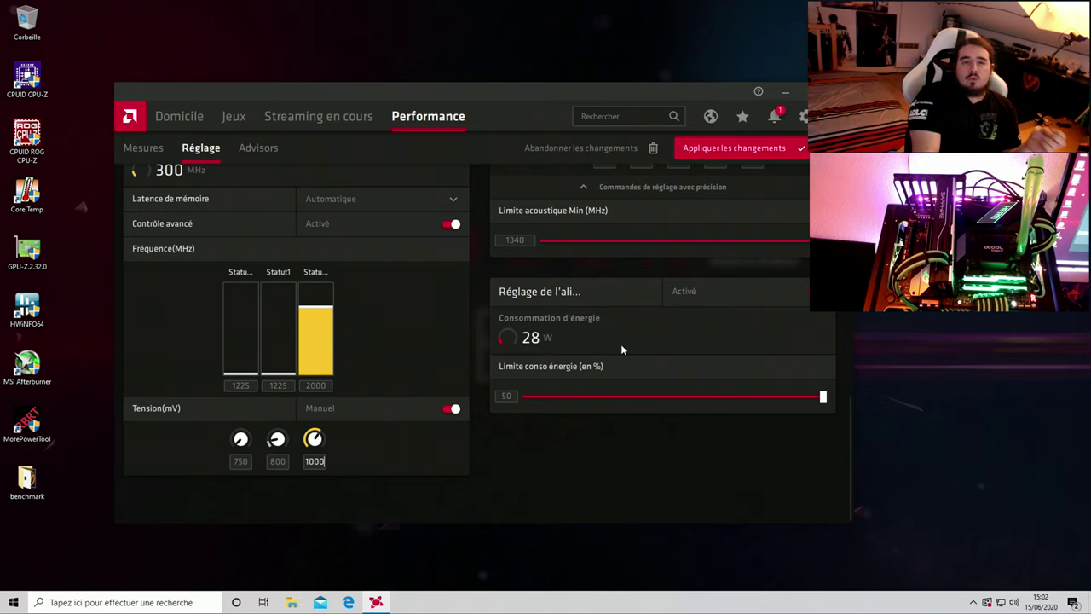
pyautogui.scroll(3, 682, 366)
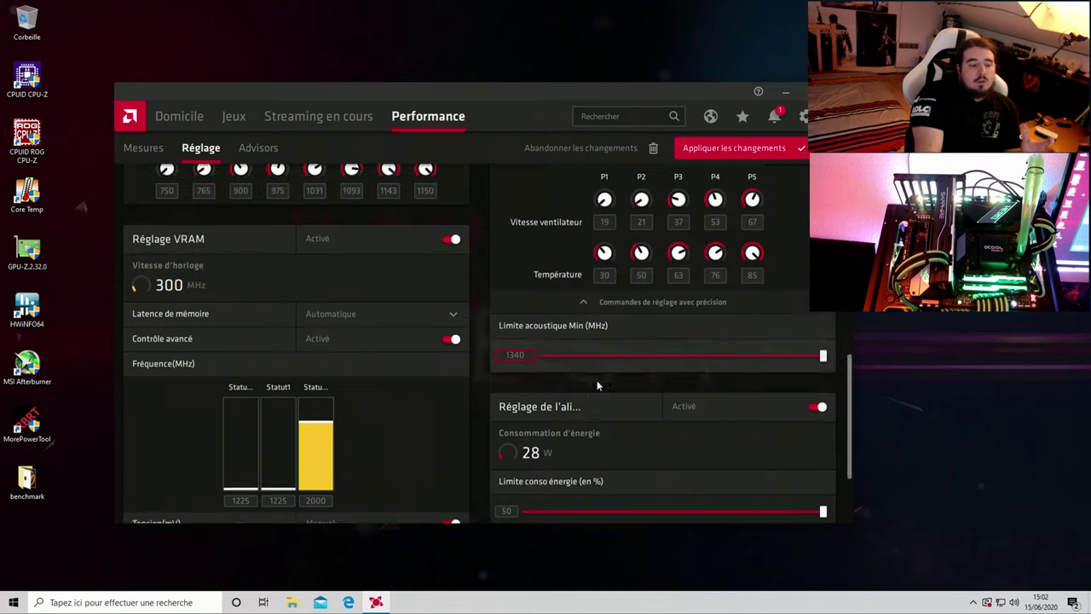
pyautogui.scroll(-2, 635, 358)
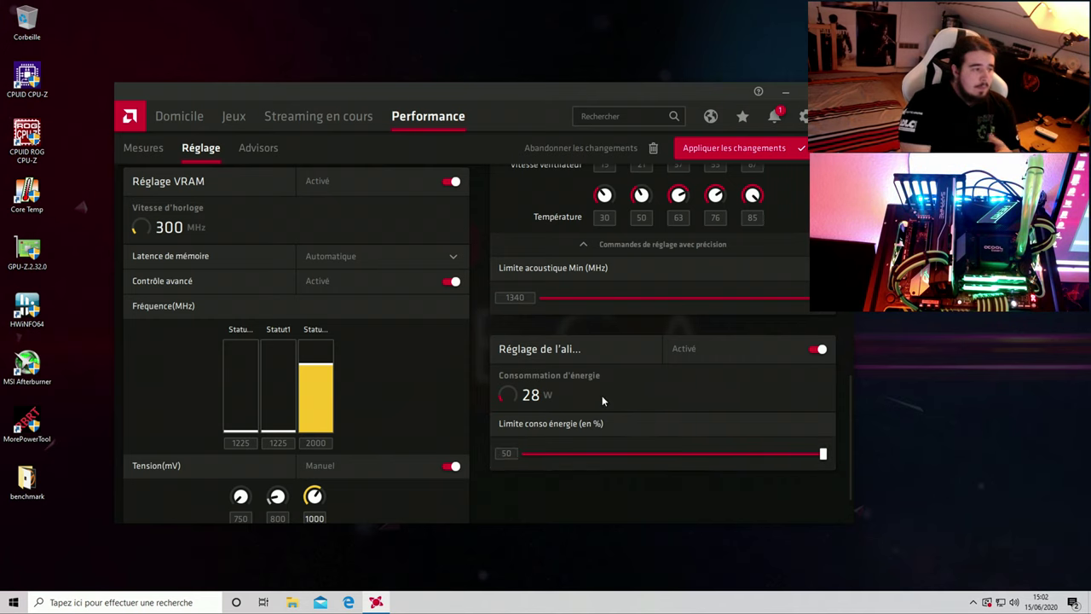
# Launch CINEBENCH Windows 64 Bit from the r15 subfolder of the desktop benchmark folder and close the folder window.
pyautogui.moveTo(390, 90); pyautogui.dragTo(362, 78)
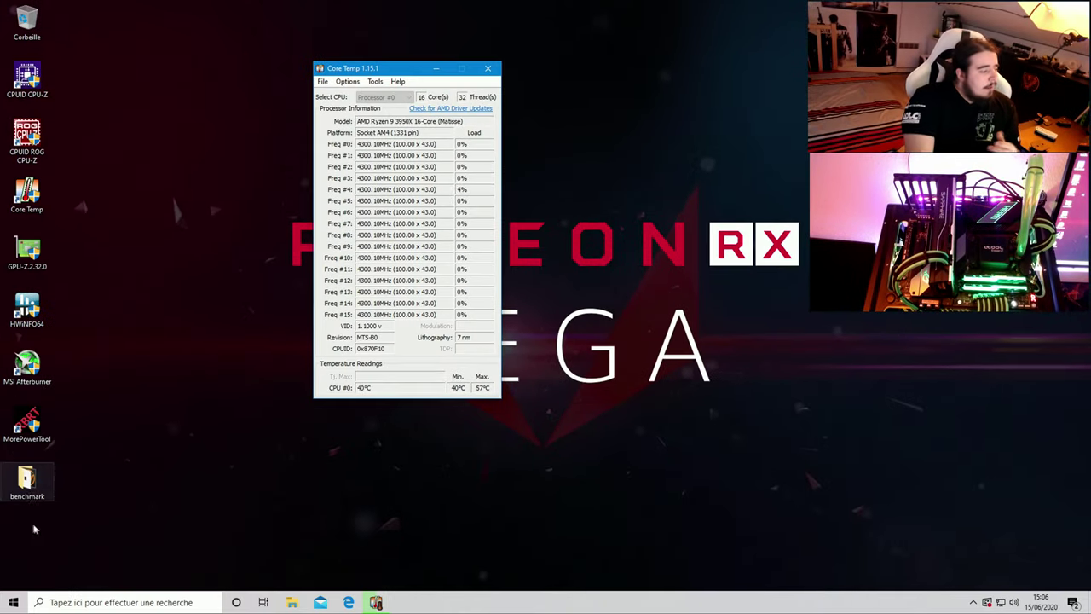
pyautogui.doubleClick(26, 482)
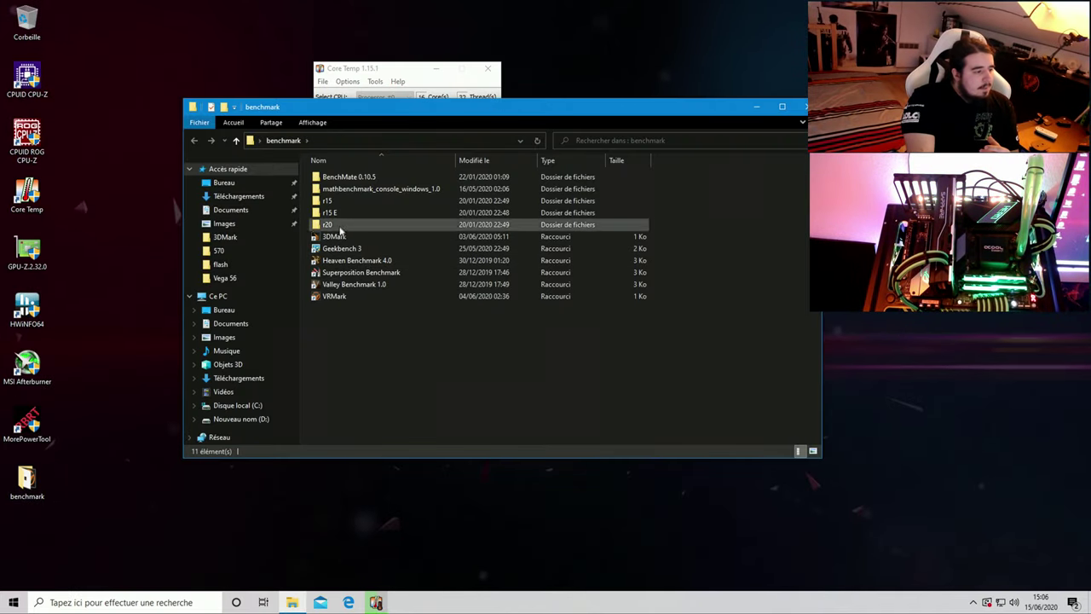
pyautogui.doubleClick(335, 202)
pyautogui.click(356, 237)
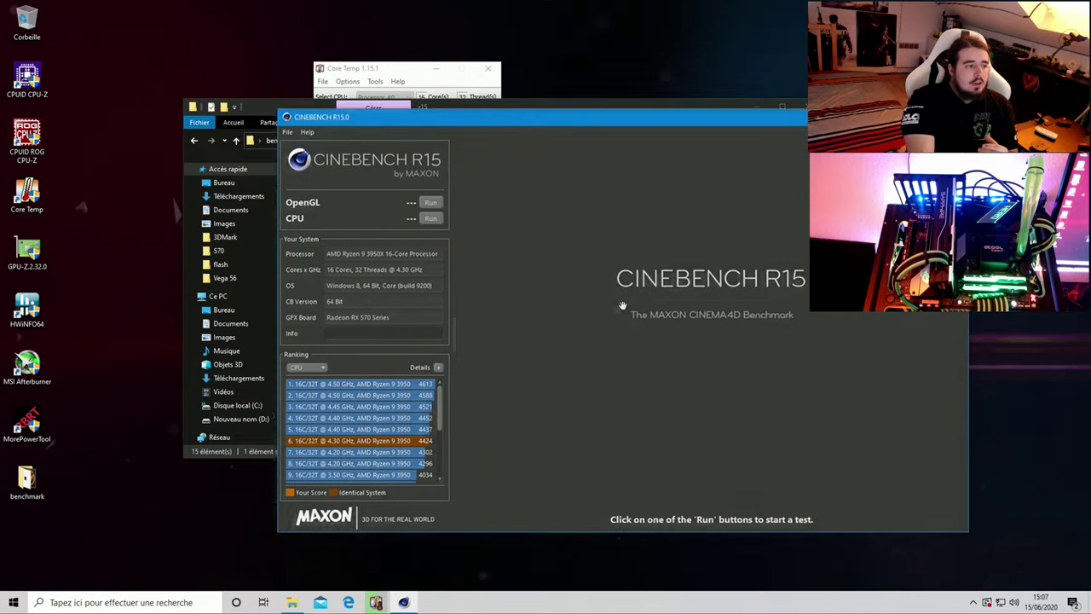
pyautogui.click(270, 119)
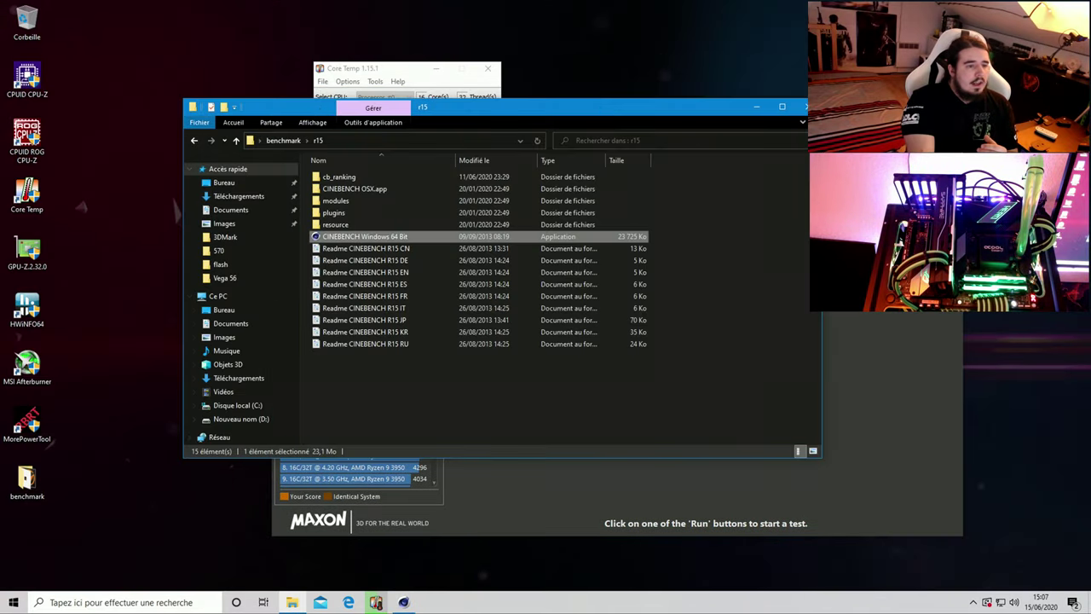
pyautogui.click(803, 106)
# Reposition the Core Temp and Cinebench R15 windows, run the CPU benchmark and bring Core Temp to the front.
pyautogui.click(368, 70)
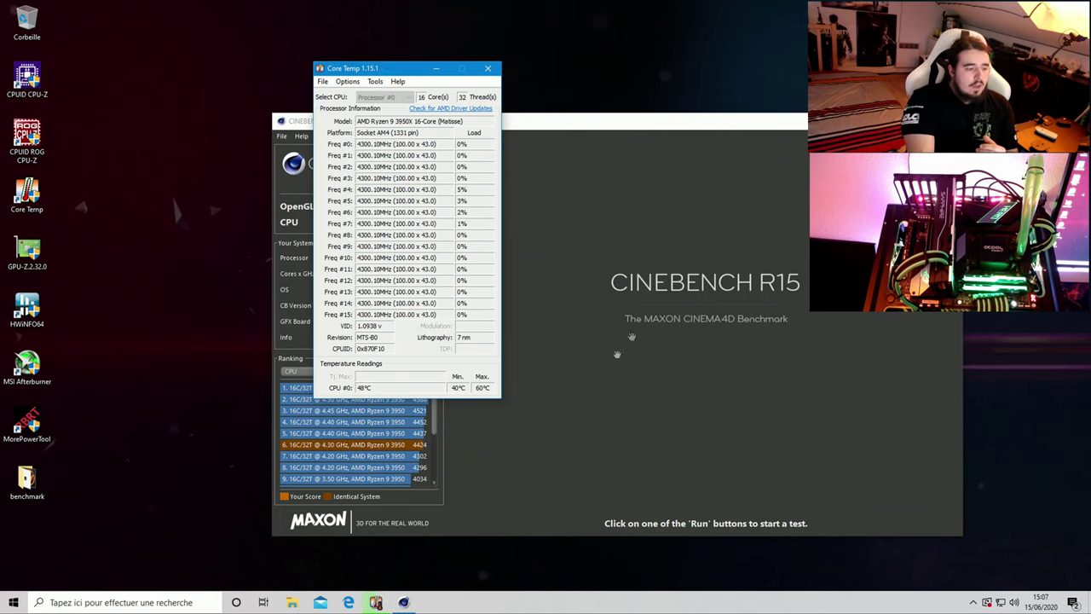
pyautogui.moveTo(375, 70); pyautogui.dragTo(486, 83)
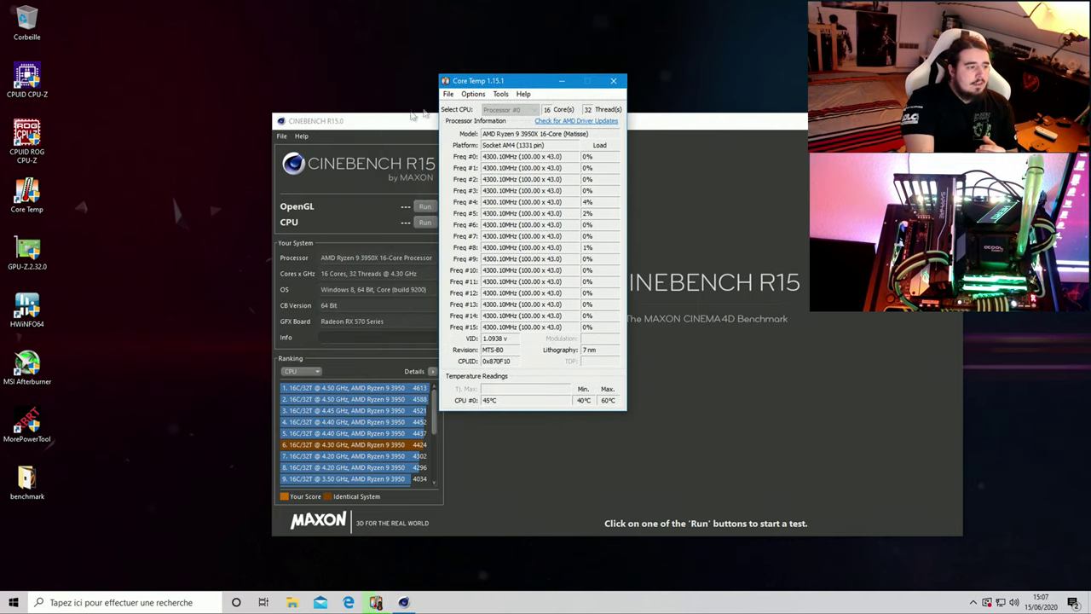
pyautogui.moveTo(384, 124); pyautogui.dragTo(215, 106)
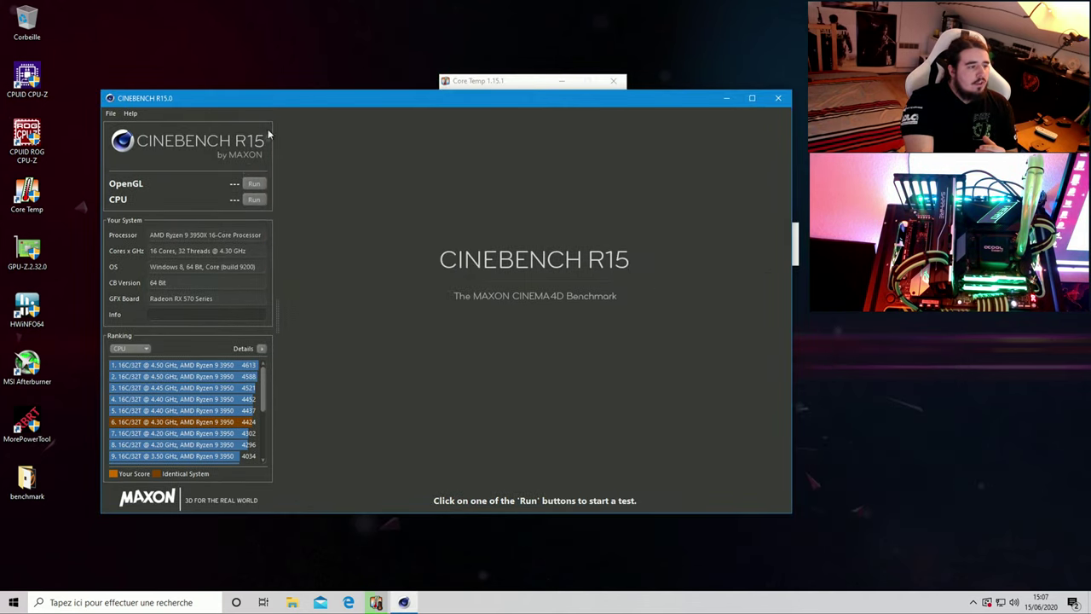
pyautogui.click(256, 200)
pyautogui.click(482, 82)
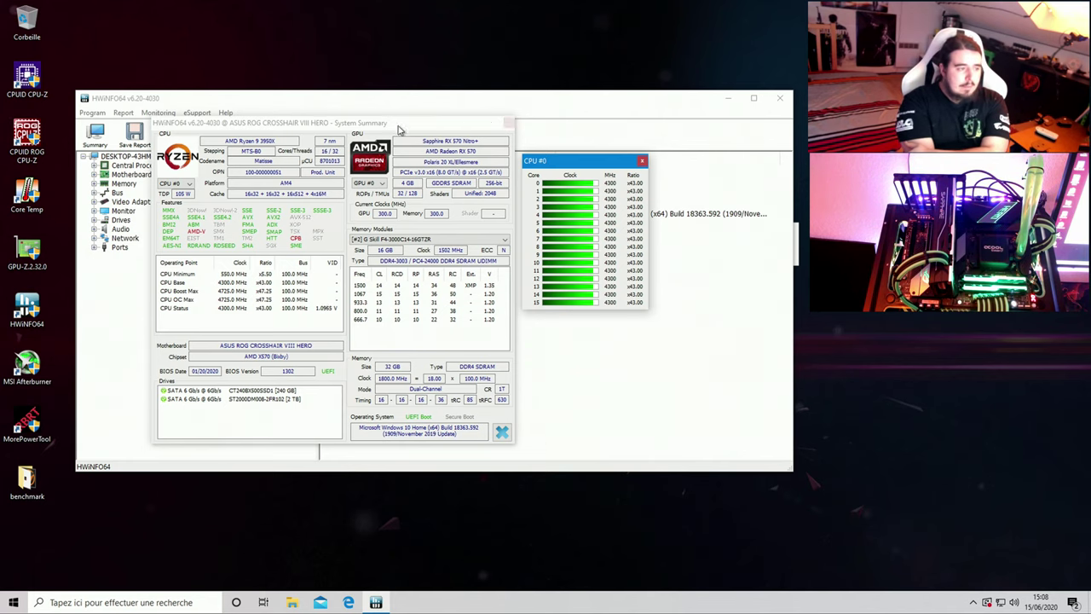
# Look at the list of installed memory modules in the HWiNFO64 System Summary.
pyautogui.moveTo(397, 127)
pyautogui.mouseDown()
pyautogui.moveTo(371, 130)
pyautogui.moveTo(384, 129)
pyautogui.mouseUp()
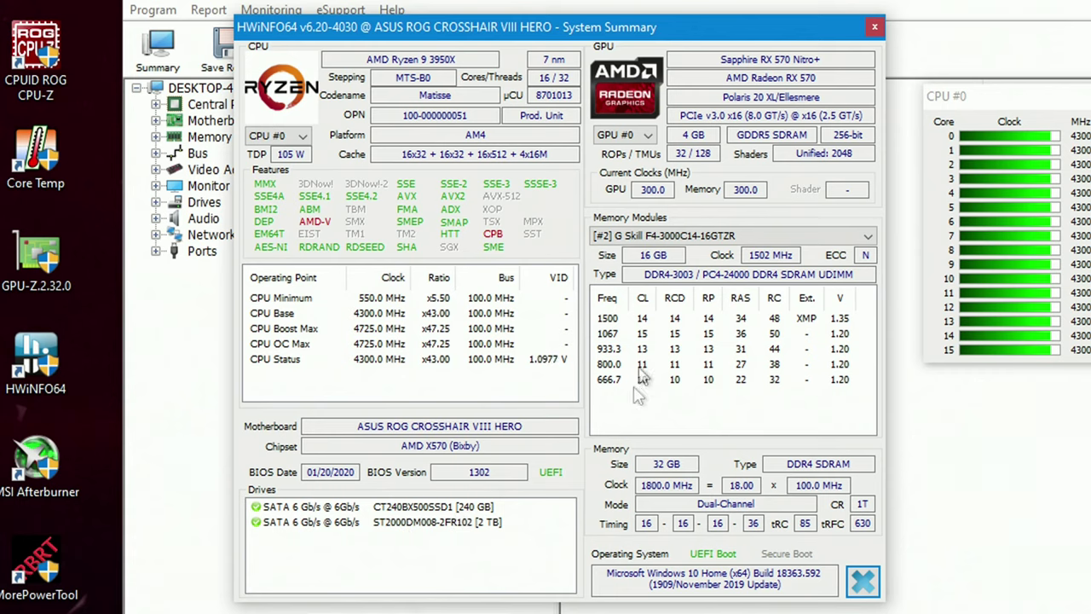
pyautogui.click(657, 236)
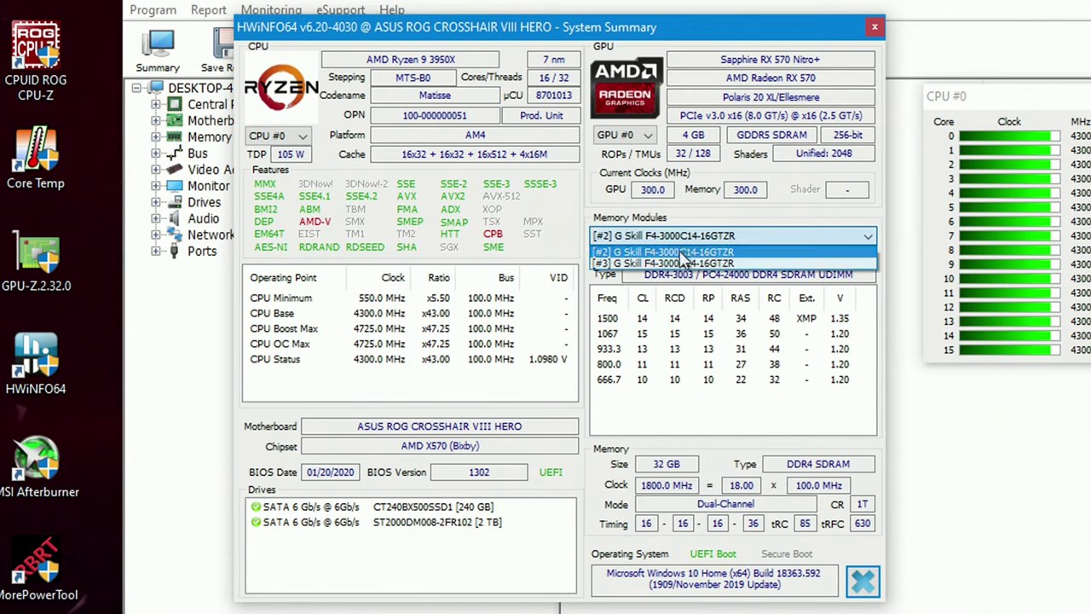
pyautogui.click(769, 211)
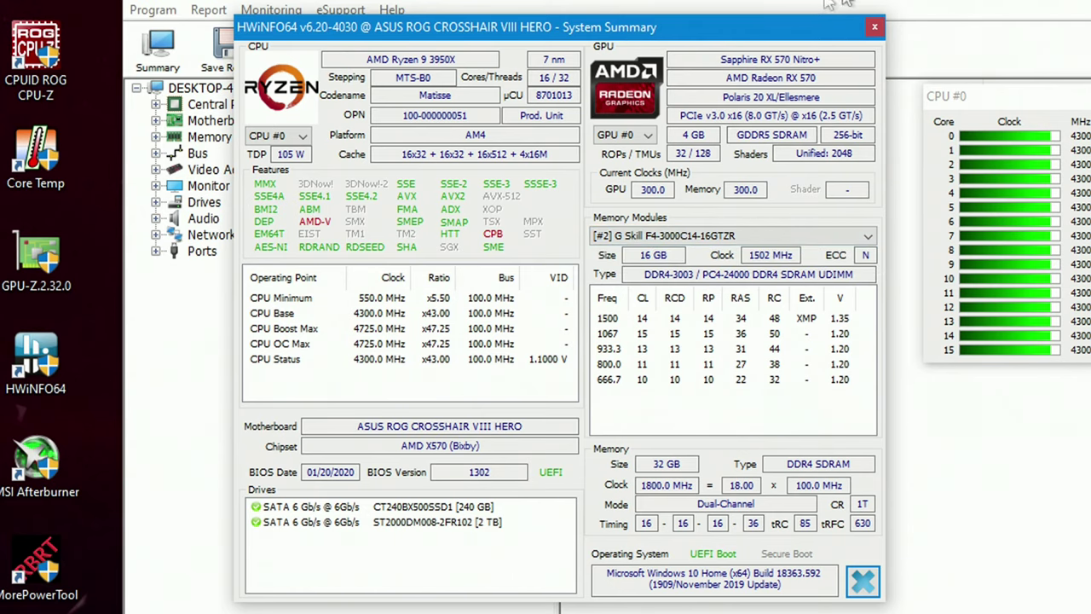
# Close the System Summary, open the HWiNFO64 sensor status and make its window taller.
pyautogui.click(873, 27)
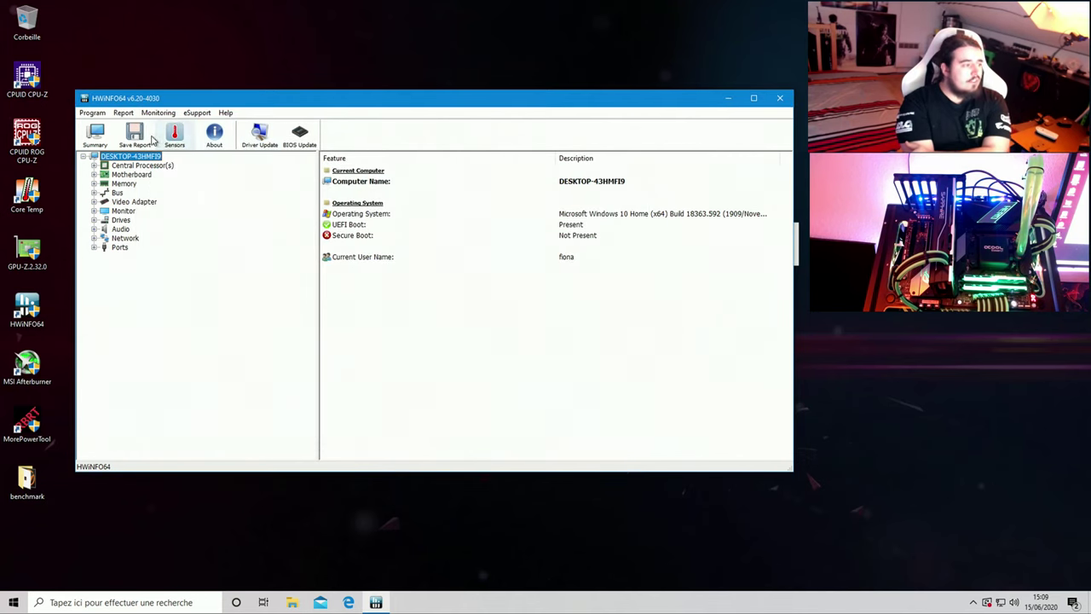
pyautogui.click(174, 137)
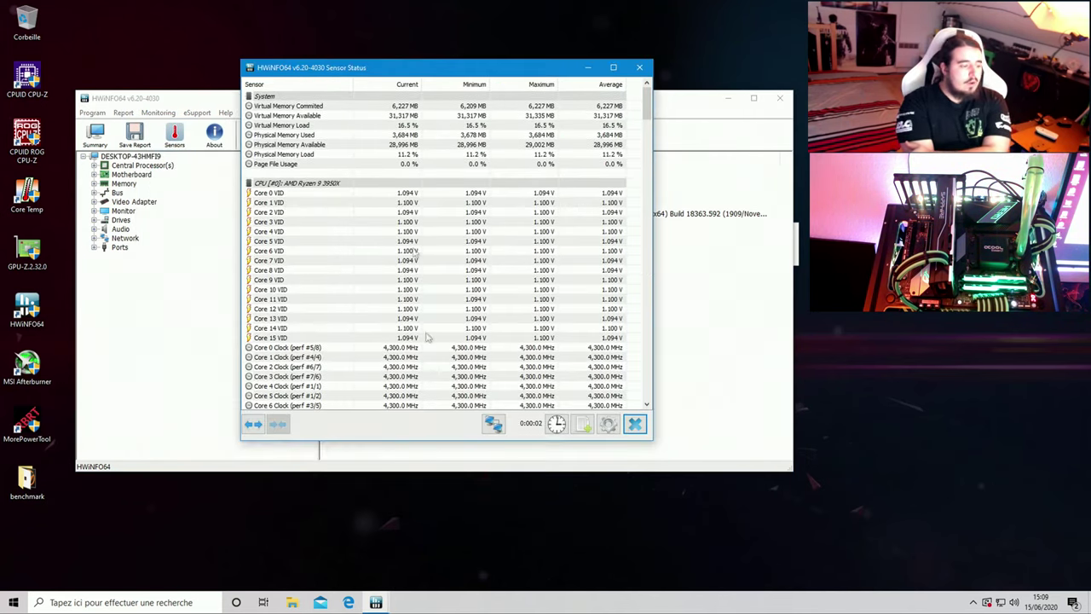
pyautogui.moveTo(417, 440); pyautogui.dragTo(415, 512)
# Open the Windows Task Manager to view the running processes, and close it again.
pyautogui.rightClick(485, 606)
pyautogui.click(546, 550)
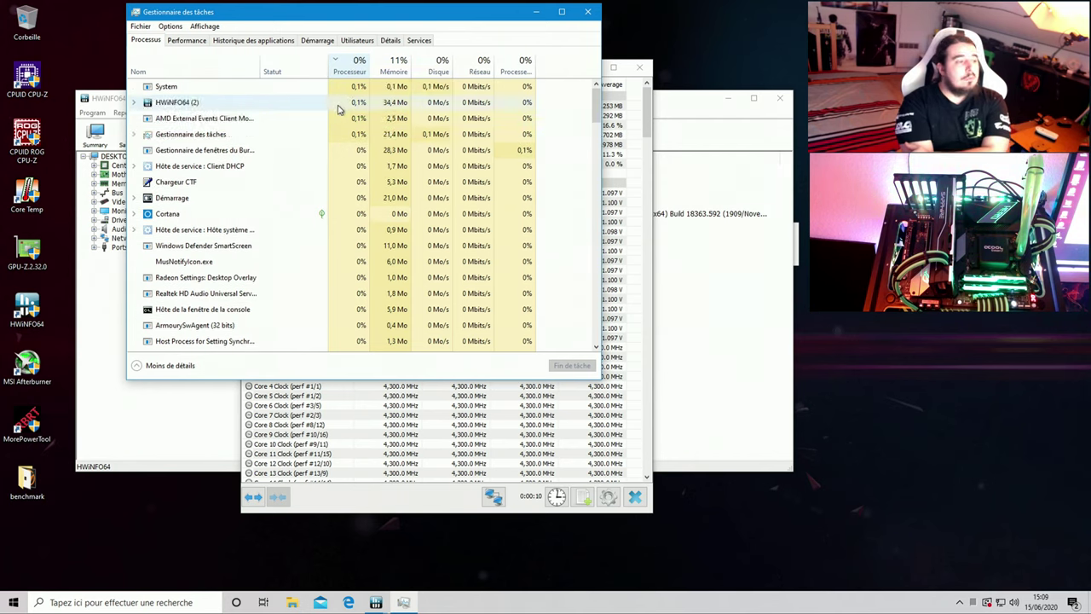
pyautogui.click(587, 11)
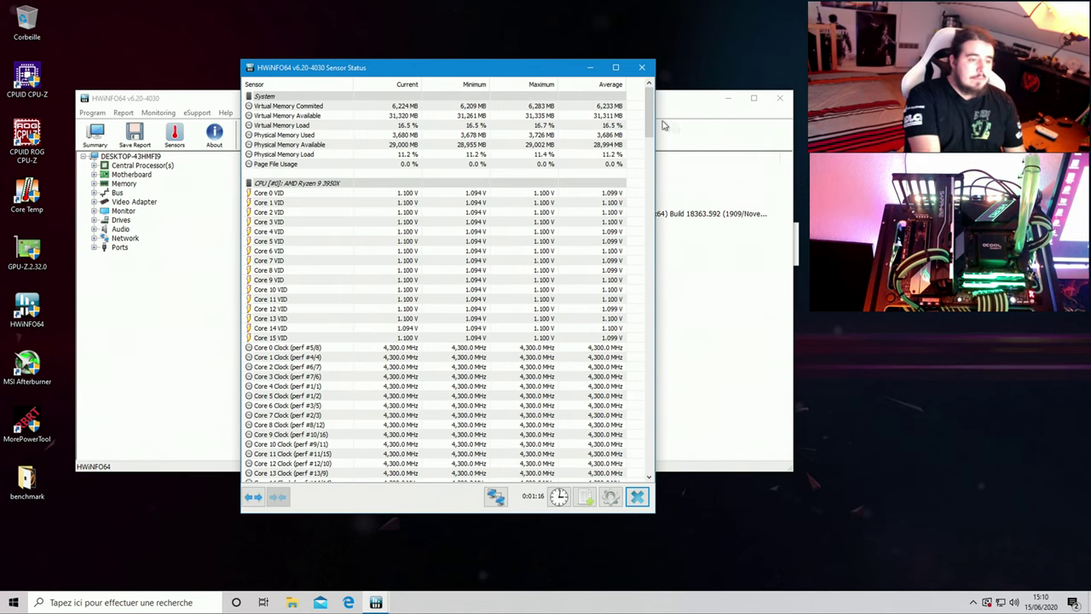
# Reset the recorded sensor statistics and examine the CPU clocks, memory timings, temperatures, voltages and power readings.
pyautogui.moveTo(648, 120)
pyautogui.mouseDown()
pyautogui.moveTo(646, 138)
pyautogui.moveTo(635, 117)
pyautogui.mouseUp()
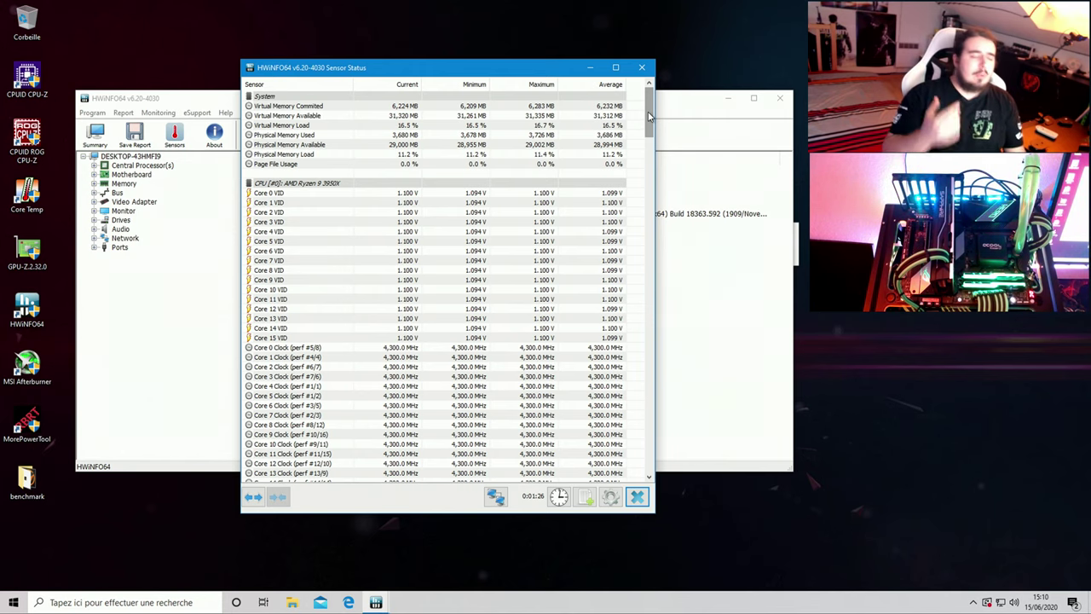
pyautogui.scroll(-3, 556, 220)
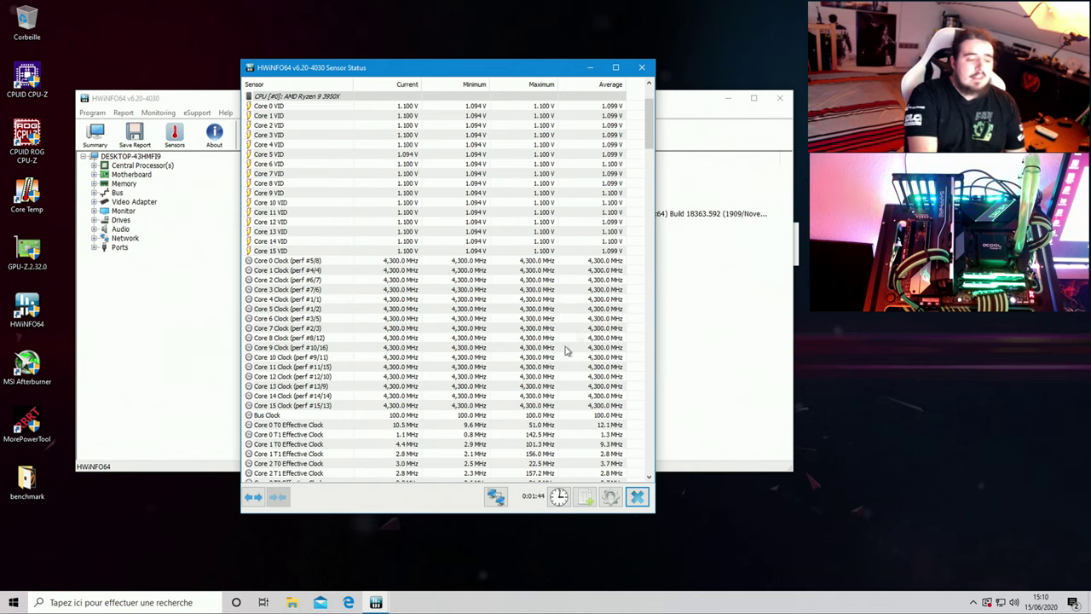
pyautogui.click(558, 498)
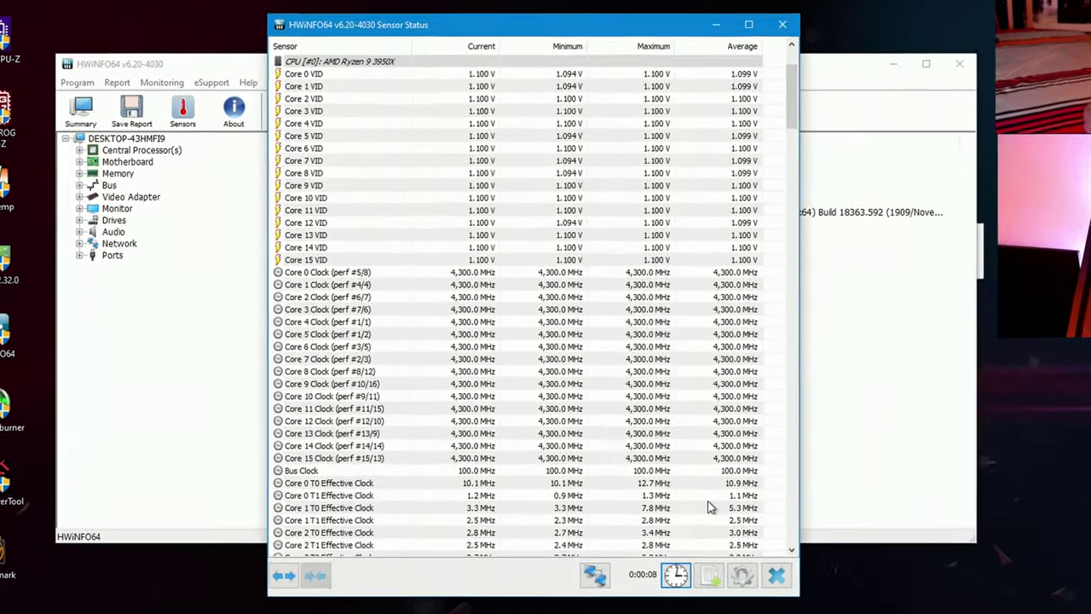
pyautogui.scroll(-4, 658, 473)
pyautogui.scroll(-20, 618, 426)
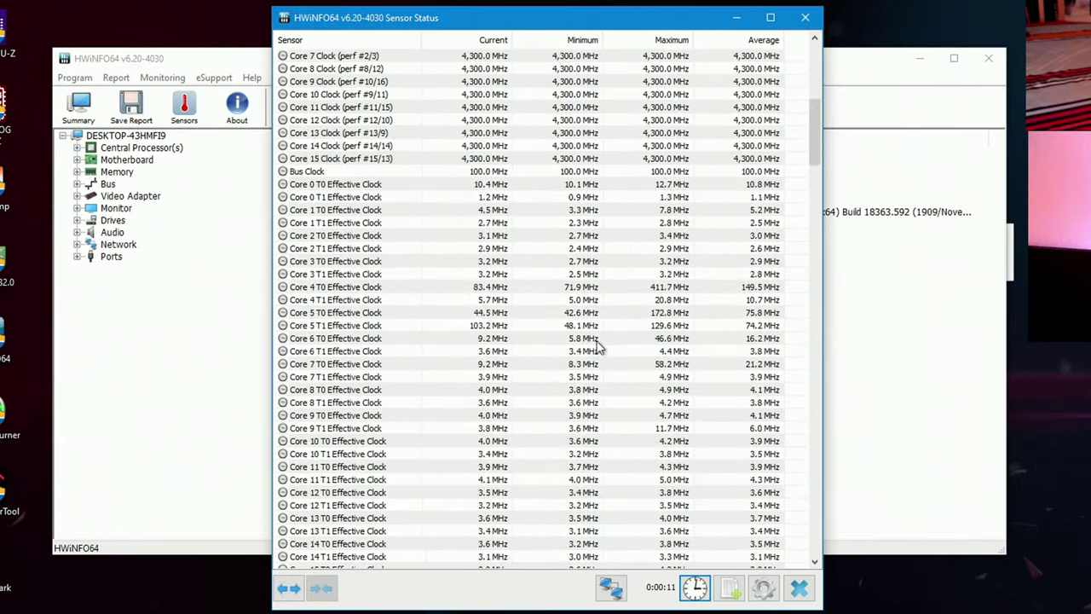
pyautogui.scroll(-9, 609, 322)
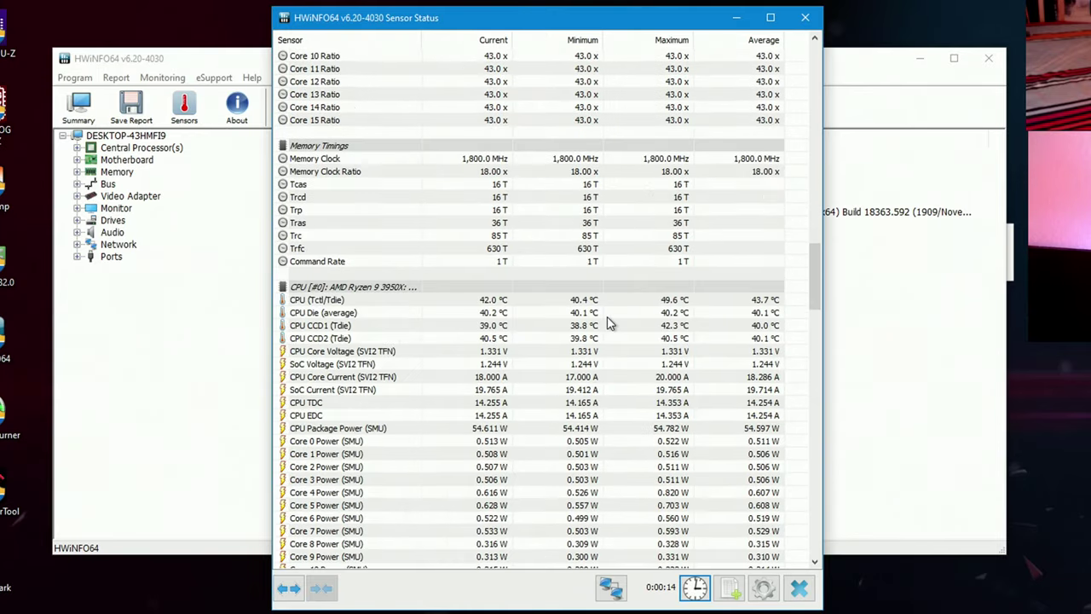
# Examine the Ryzen 9 3950X temperature, per-core power, power limit and thermal throttling readings, along with the motherboard's temperature and voltage sensors.
pyautogui.scroll(-3, 409, 188)
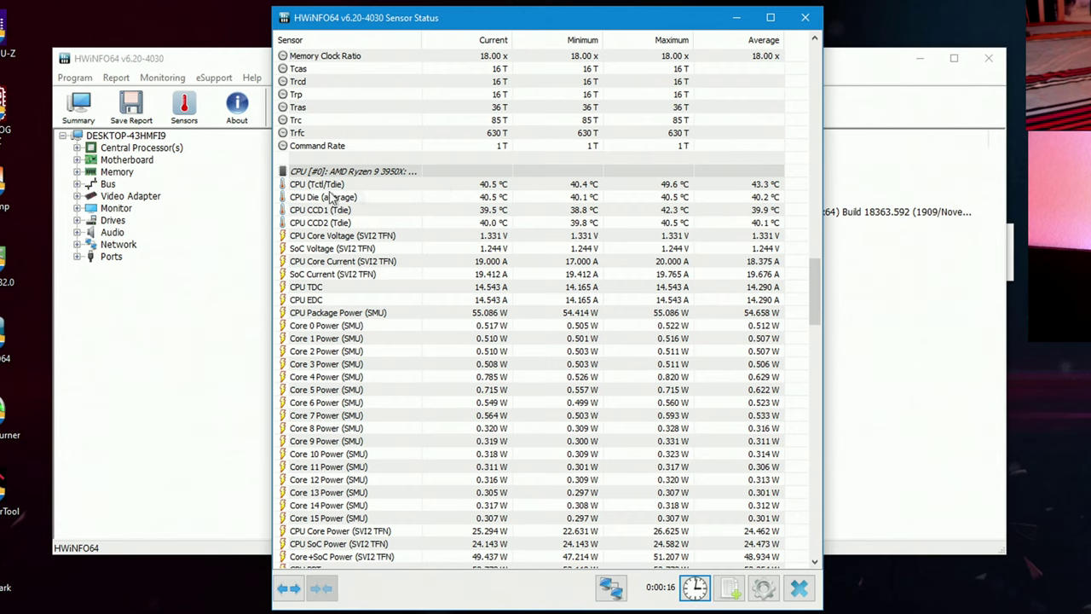
pyautogui.scroll(-5, 370, 187)
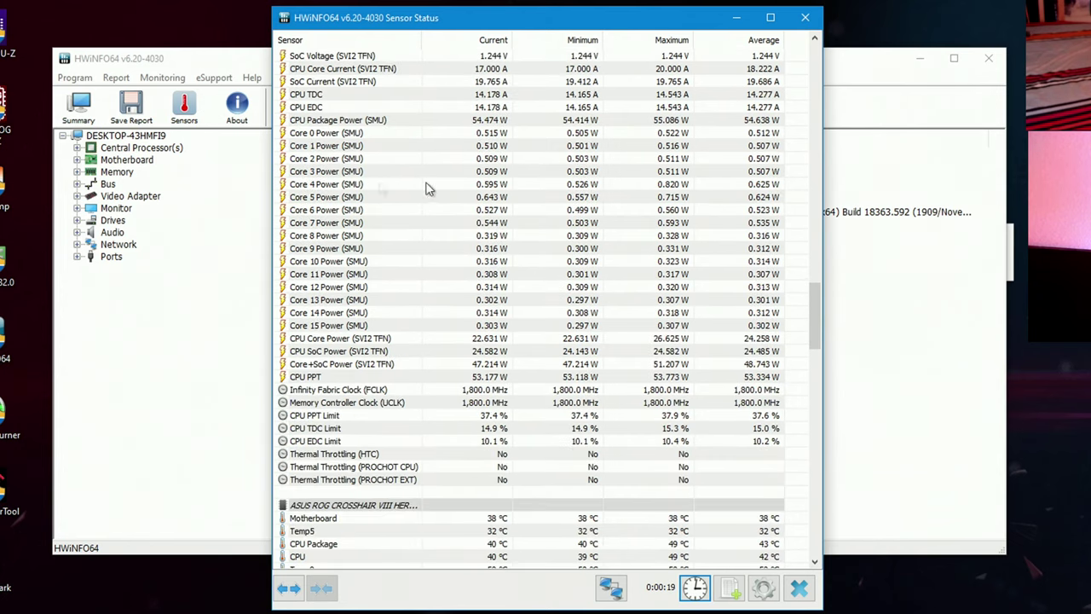
pyautogui.scroll(2, 477, 191)
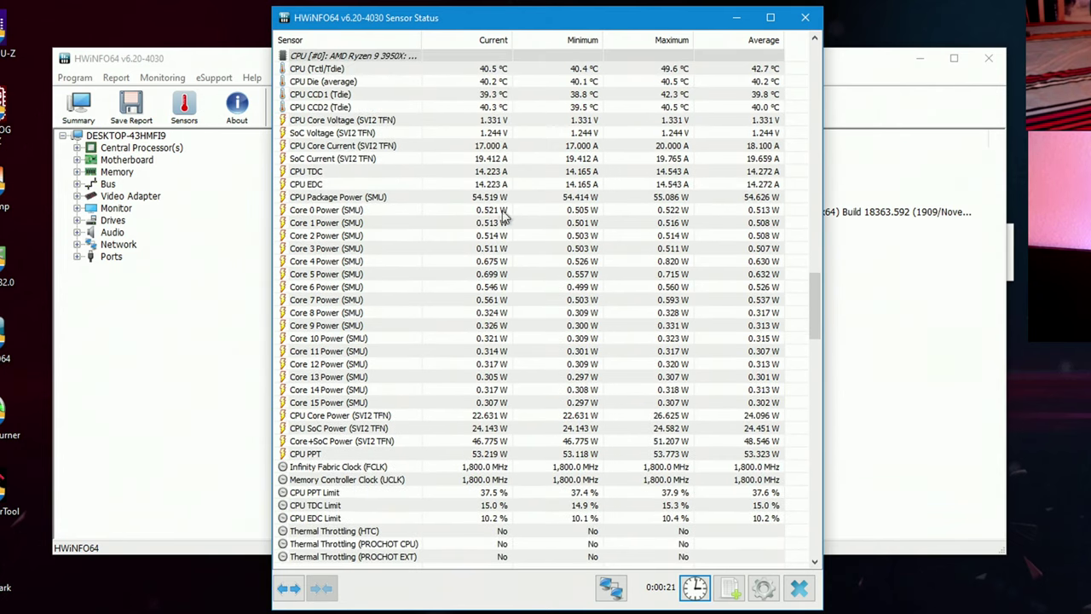
pyautogui.scroll(-6, 463, 228)
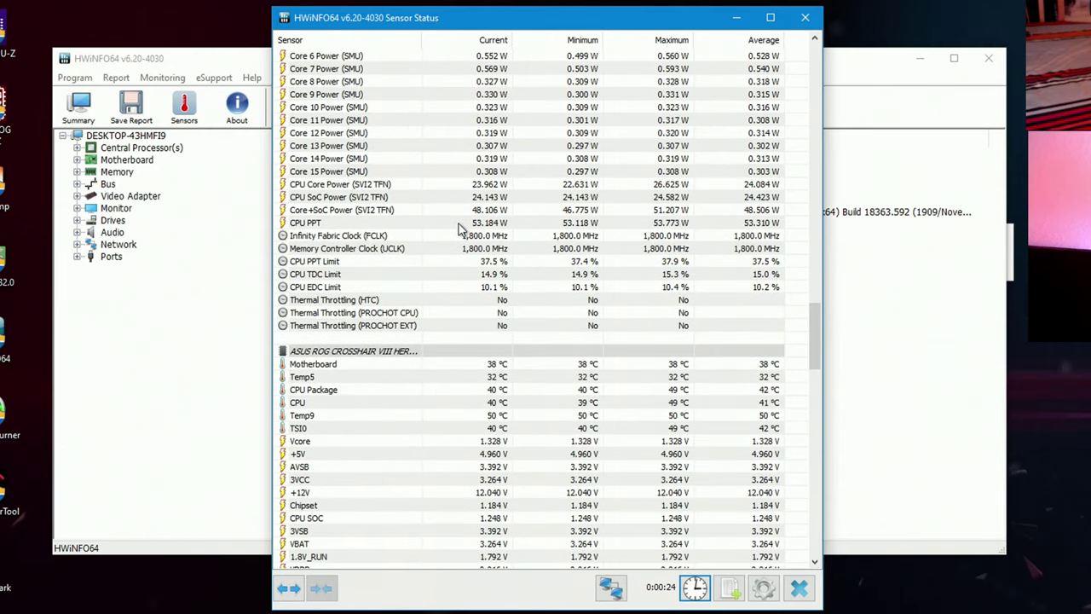
pyautogui.scroll(3, 474, 250)
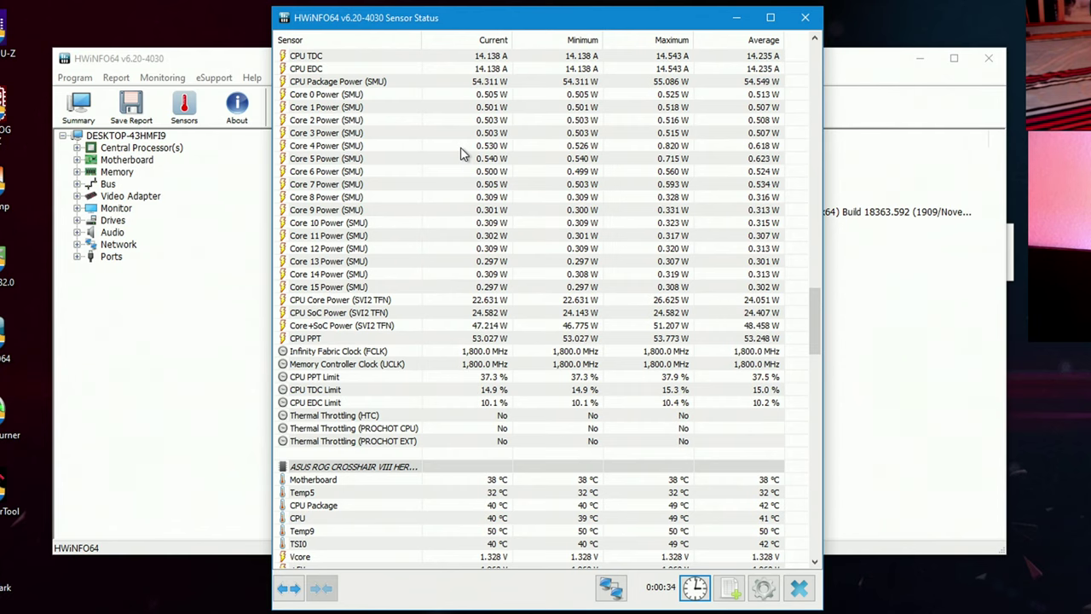
pyautogui.scroll(-7, 460, 154)
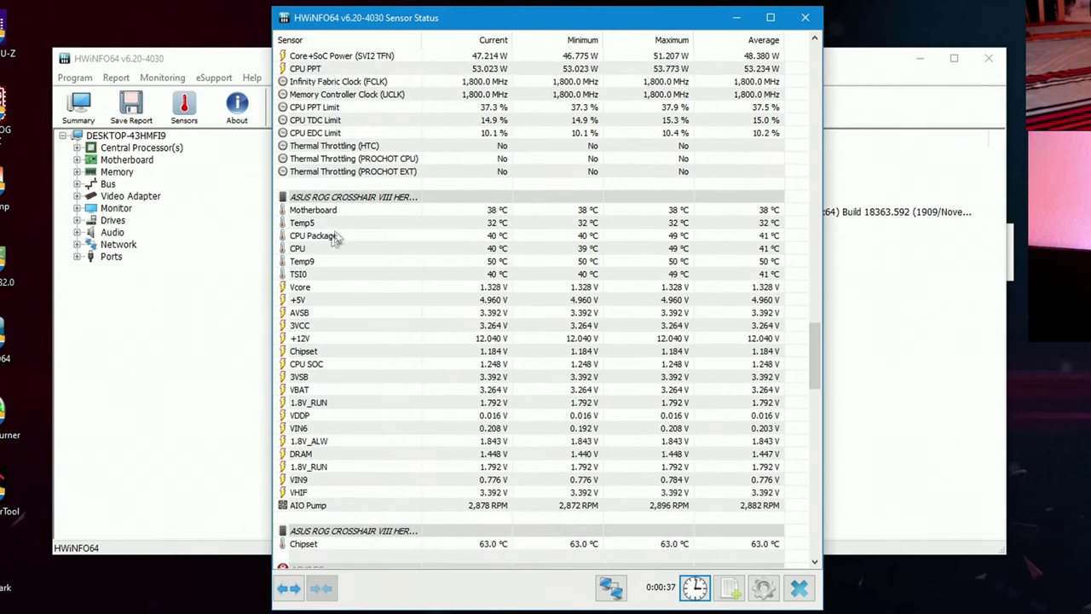
pyautogui.scroll(14, 502, 223)
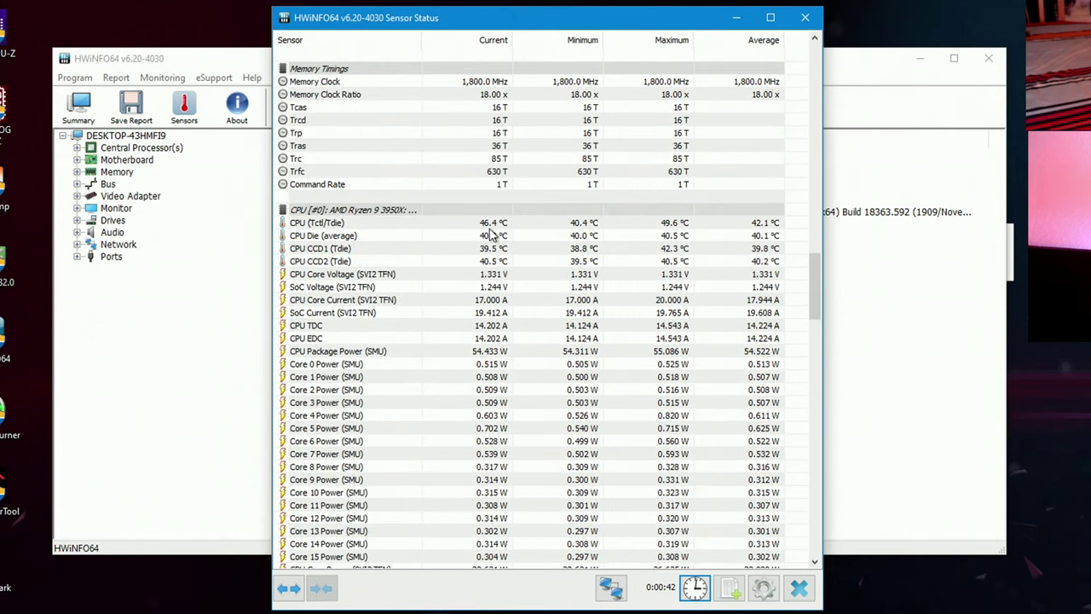
pyautogui.scroll(-10, 492, 230)
pyautogui.scroll(-4, 493, 230)
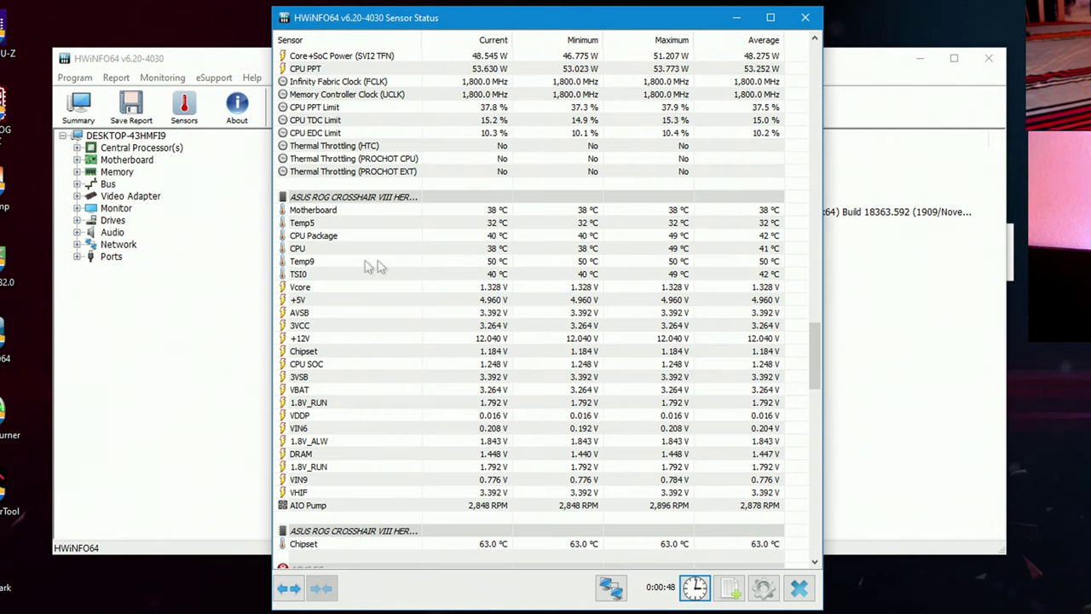
# Examine the chipset, DIMM and drive temperatures, the drives' health and activity, and the Radeon RX 570 sensor readings.
pyautogui.scroll(-6, 358, 272)
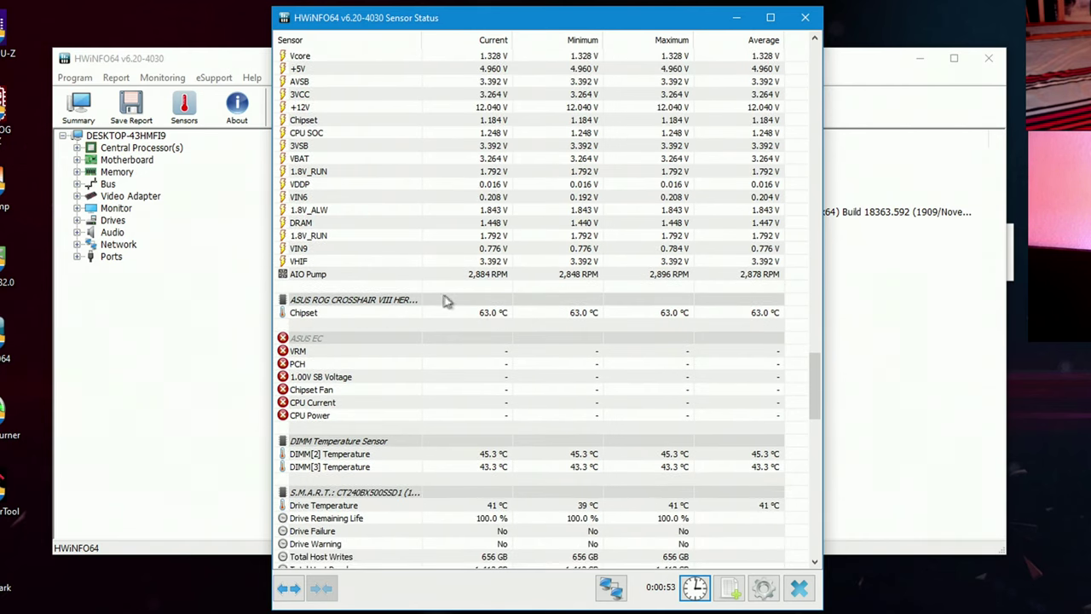
pyautogui.scroll(-3, 499, 319)
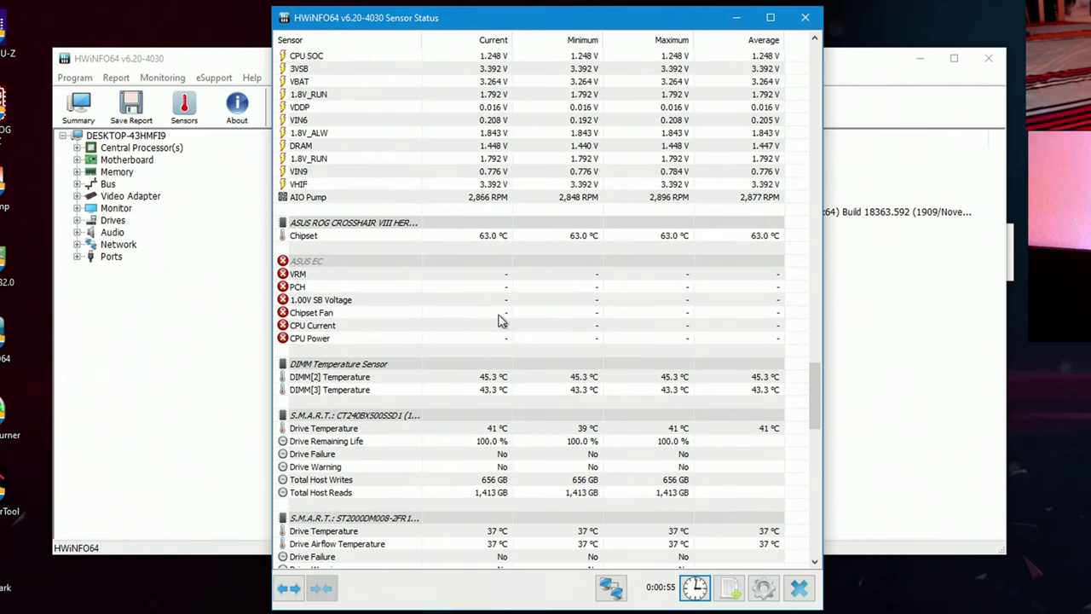
pyautogui.scroll(-2, 499, 319)
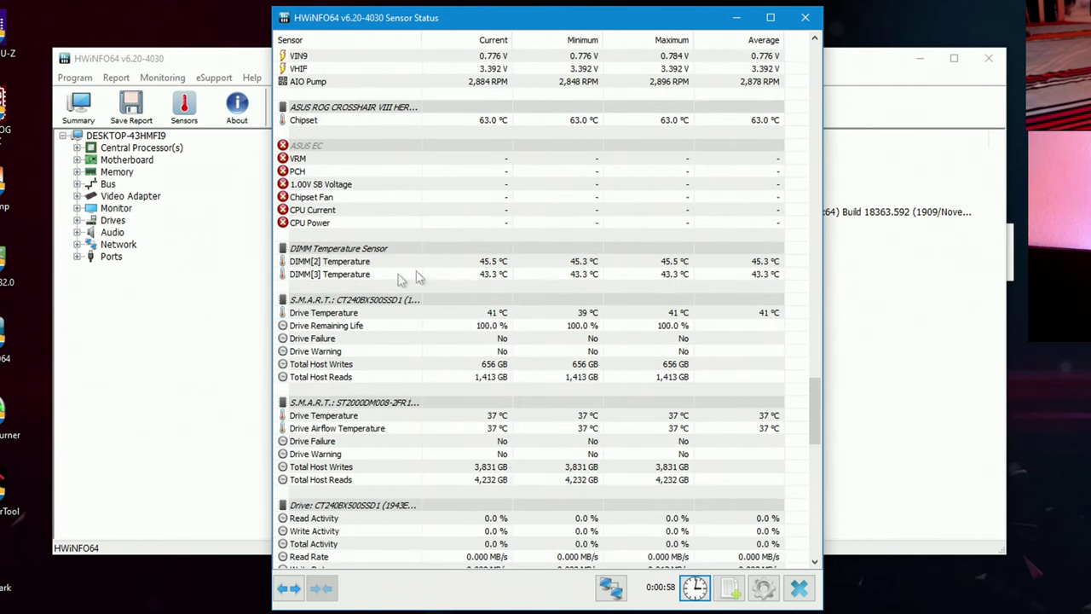
pyautogui.scroll(-2, 468, 268)
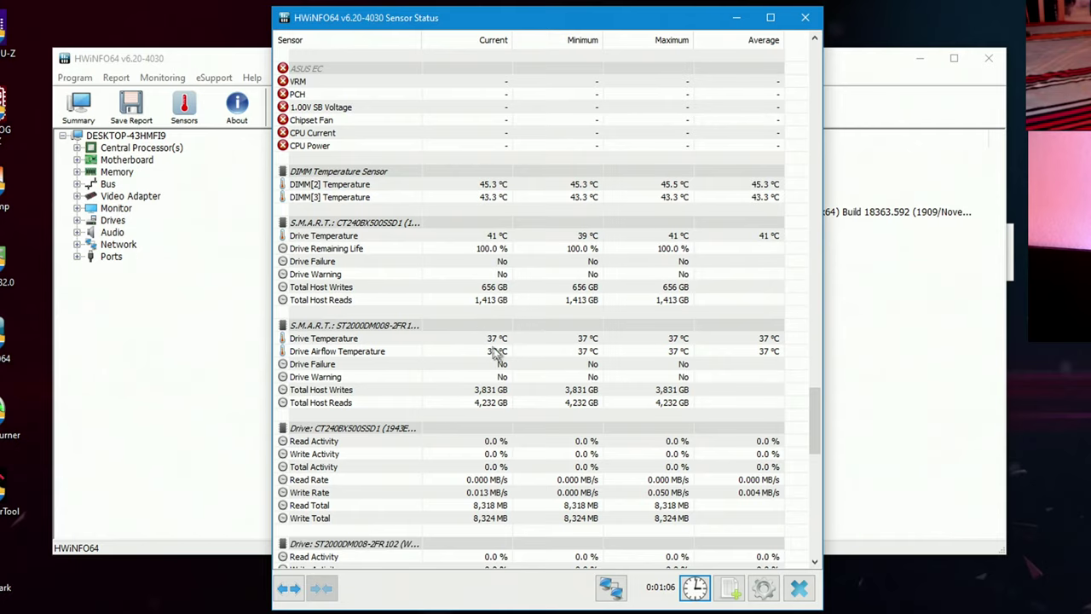
pyautogui.scroll(-11, 495, 350)
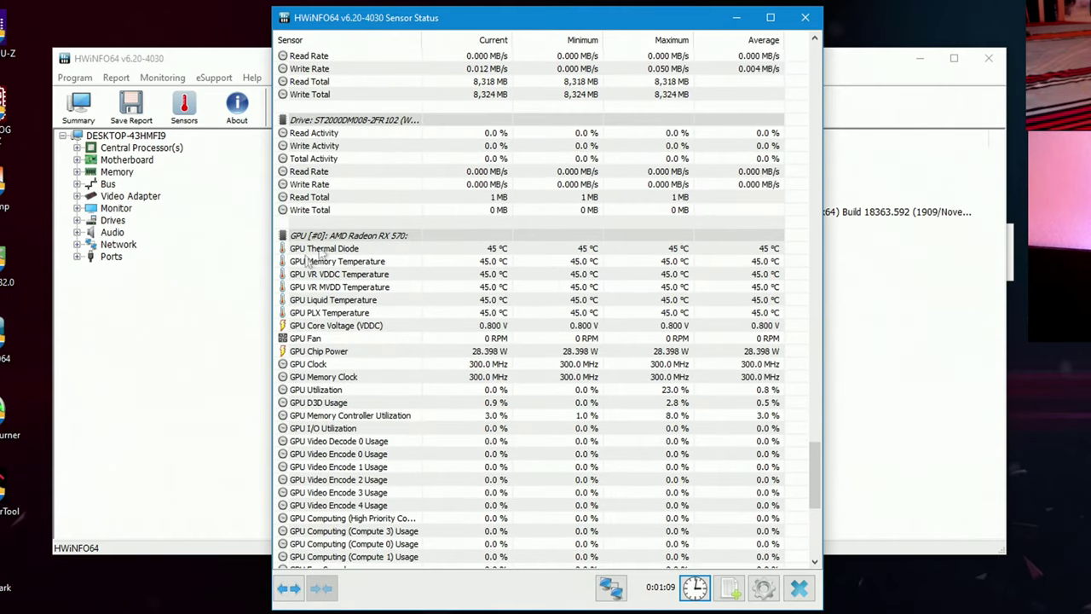